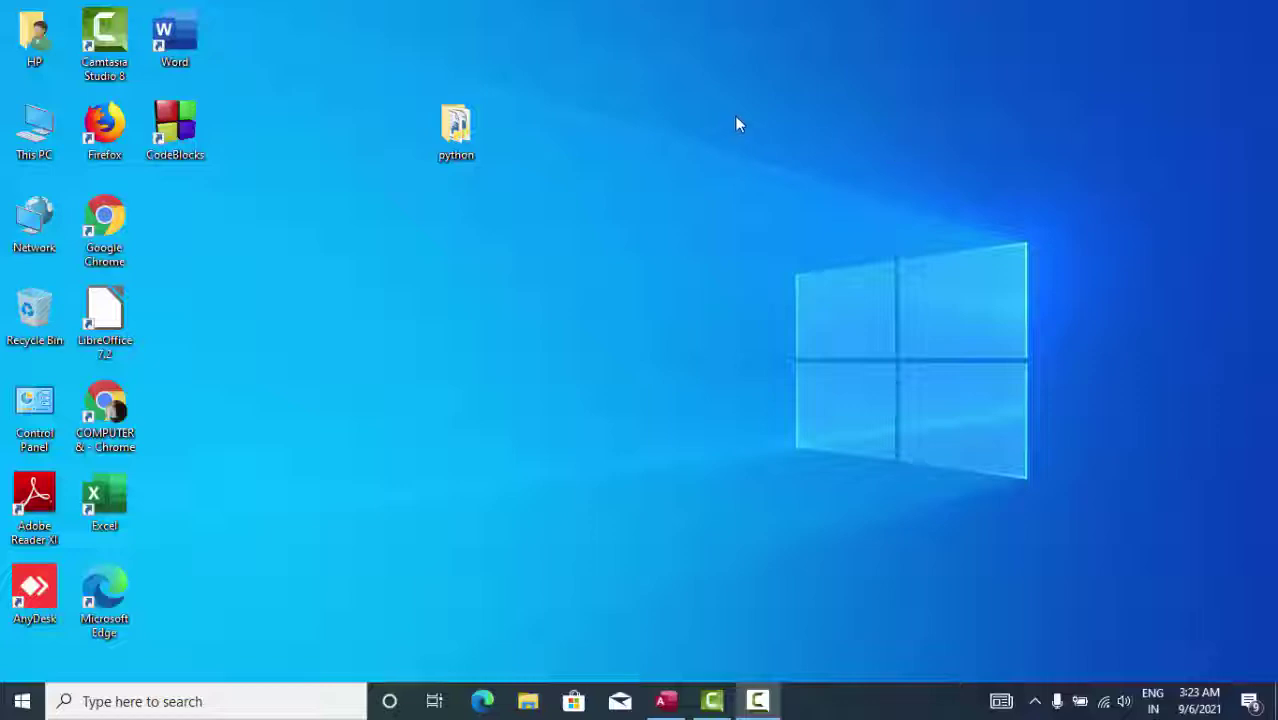
- Refresh the desktop several times from its right-click menu
{"action": "right_click", "coordinate": [736, 124]}
{"action": "left_click", "coordinate": [778, 170]}
{"action": "right_click", "coordinate": [729, 116]}
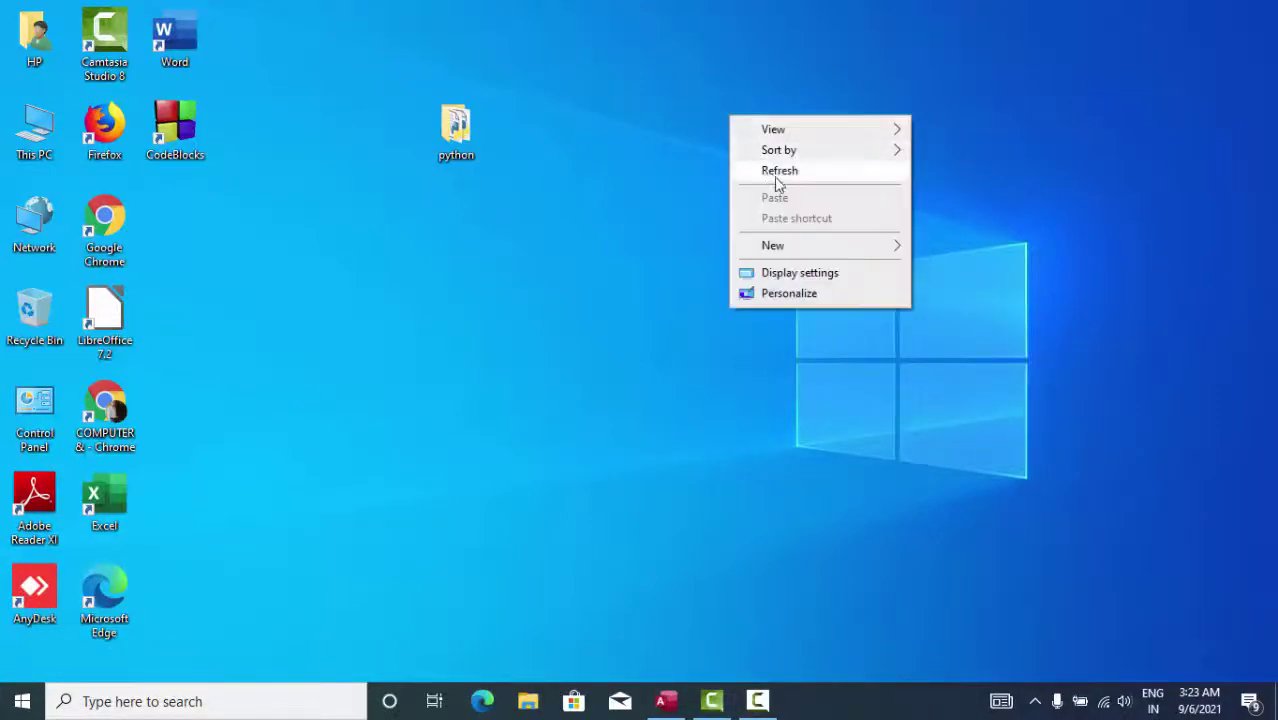
{"action": "left_click", "coordinate": [777, 178]}
{"action": "right_click", "coordinate": [692, 94]}
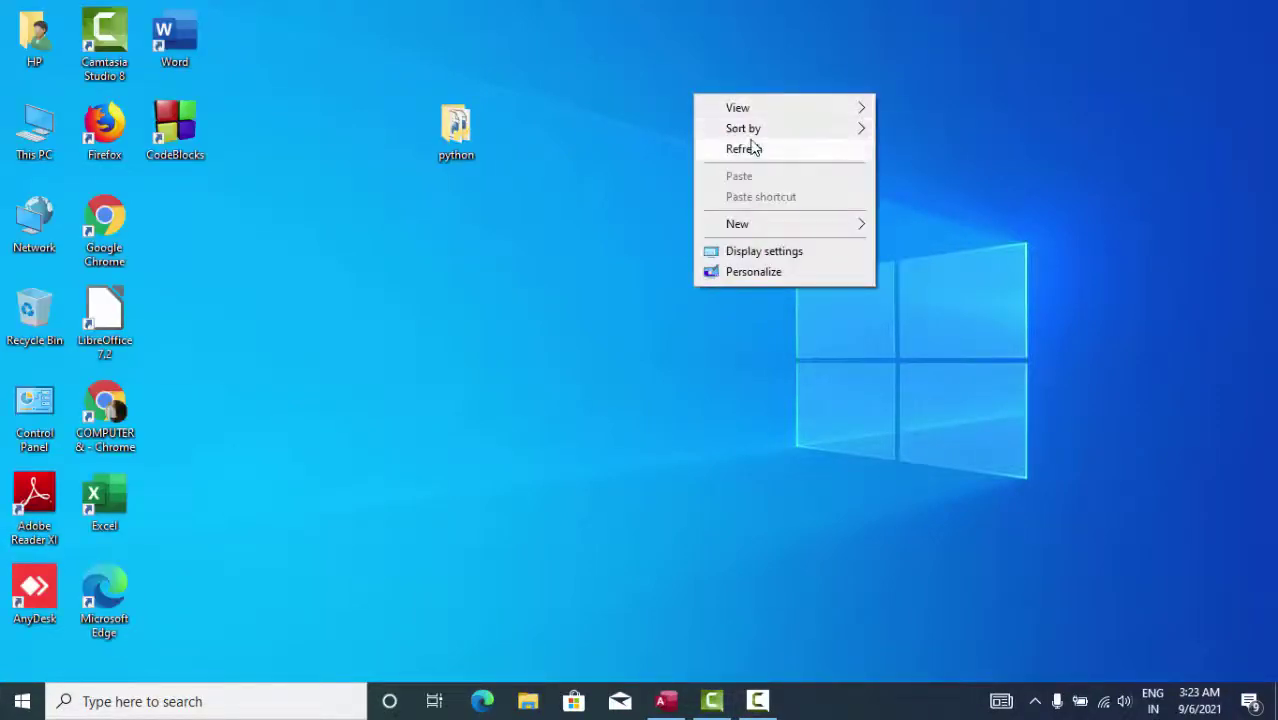
{"action": "left_click", "coordinate": [752, 148]}
{"action": "right_click", "coordinate": [673, 76]}
{"action": "left_click", "coordinate": [712, 131]}
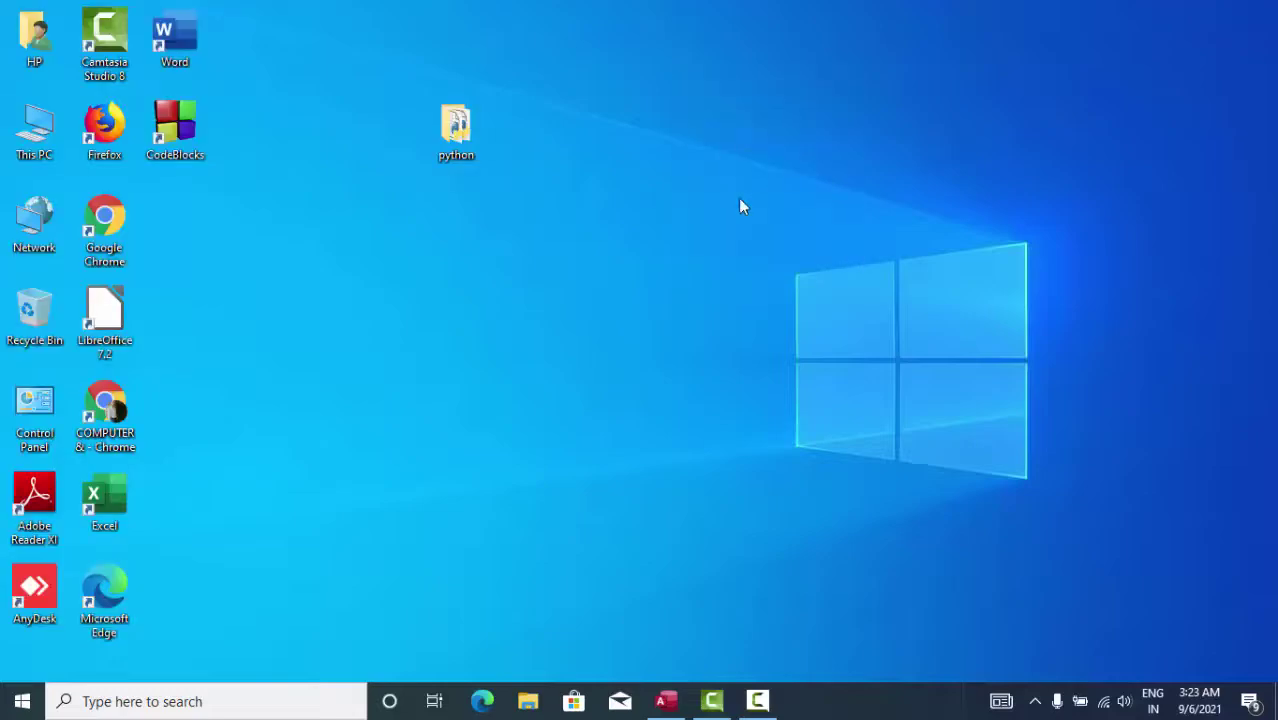
- Return to Access and open Table1's datasheet of student roll numbers and names
{"action": "left_click", "coordinate": [666, 700]}
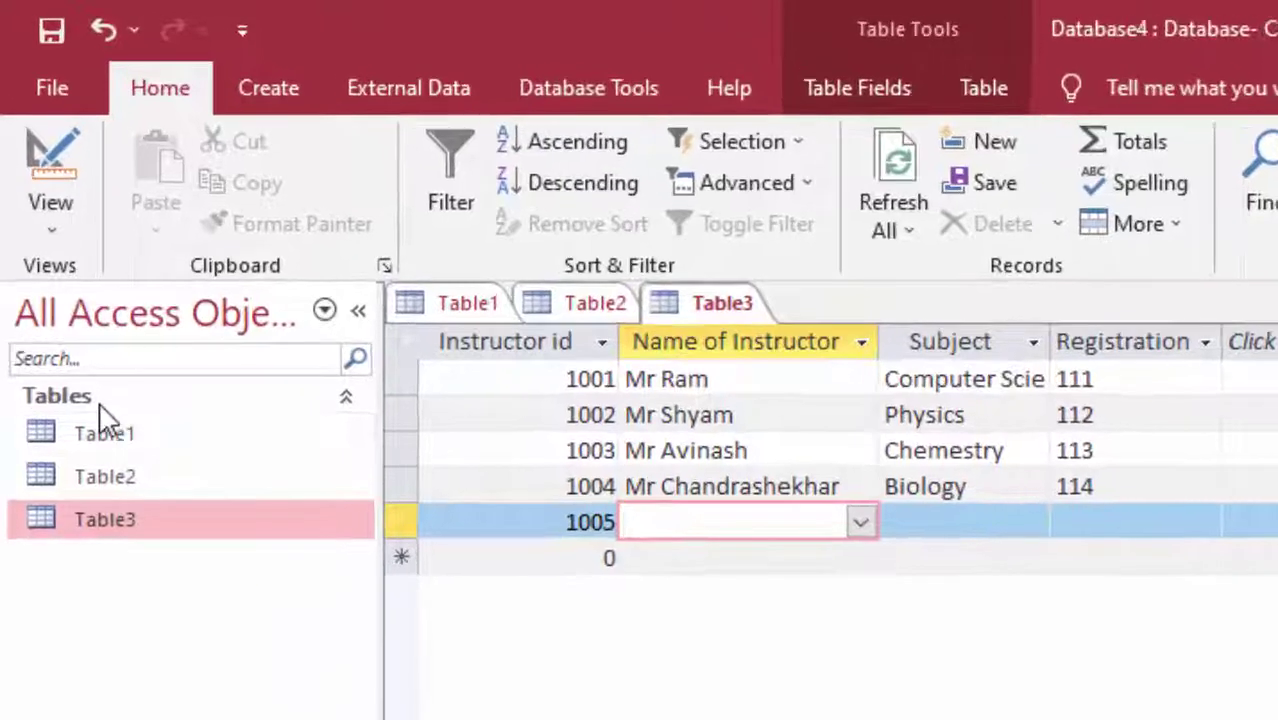
{"action": "left_click", "coordinate": [60, 226]}
{"action": "double_click", "coordinate": [113, 425]}
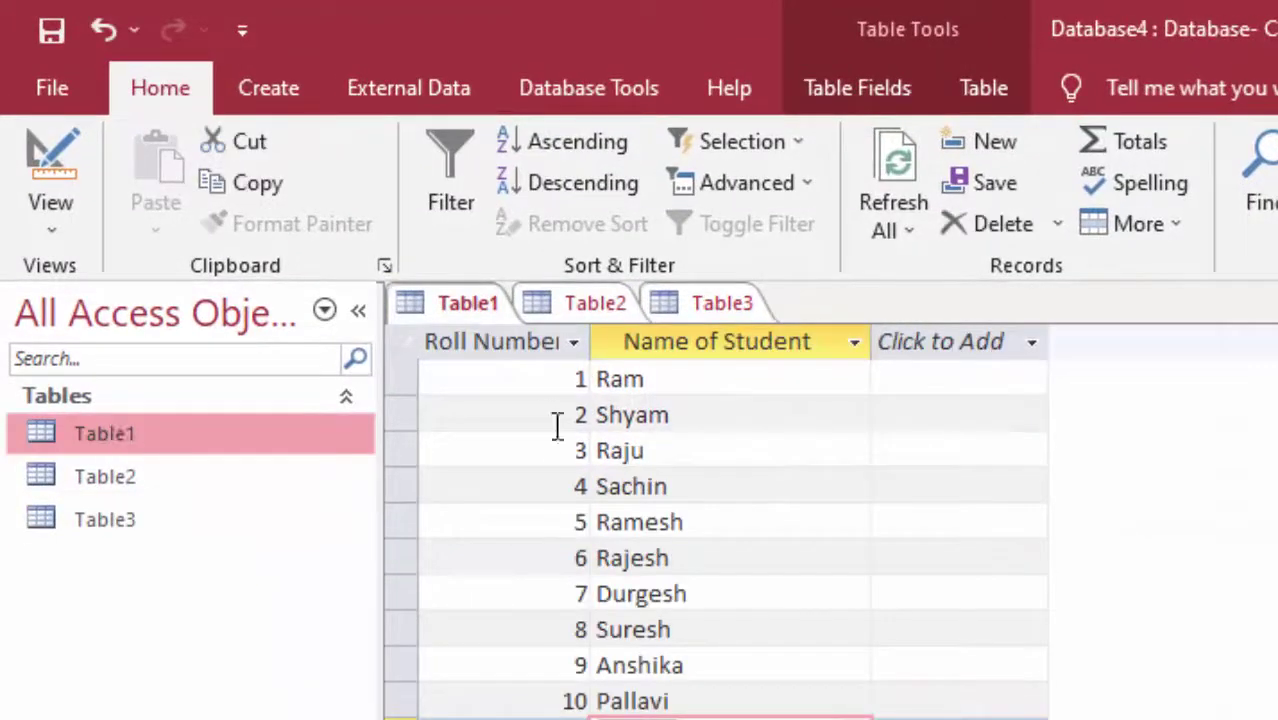
{"action": "left_click", "coordinate": [684, 378]}
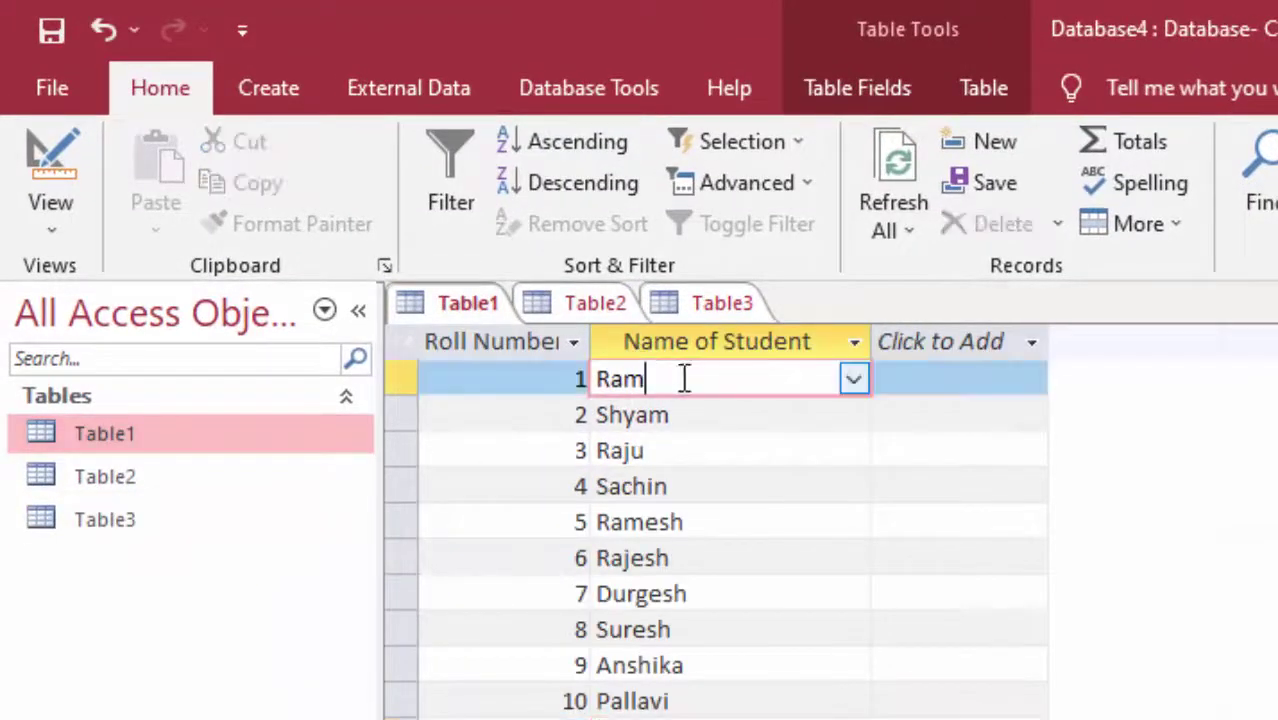
{"action": "left_click", "coordinate": [852, 378]}
{"action": "left_click", "coordinate": [853, 378]}
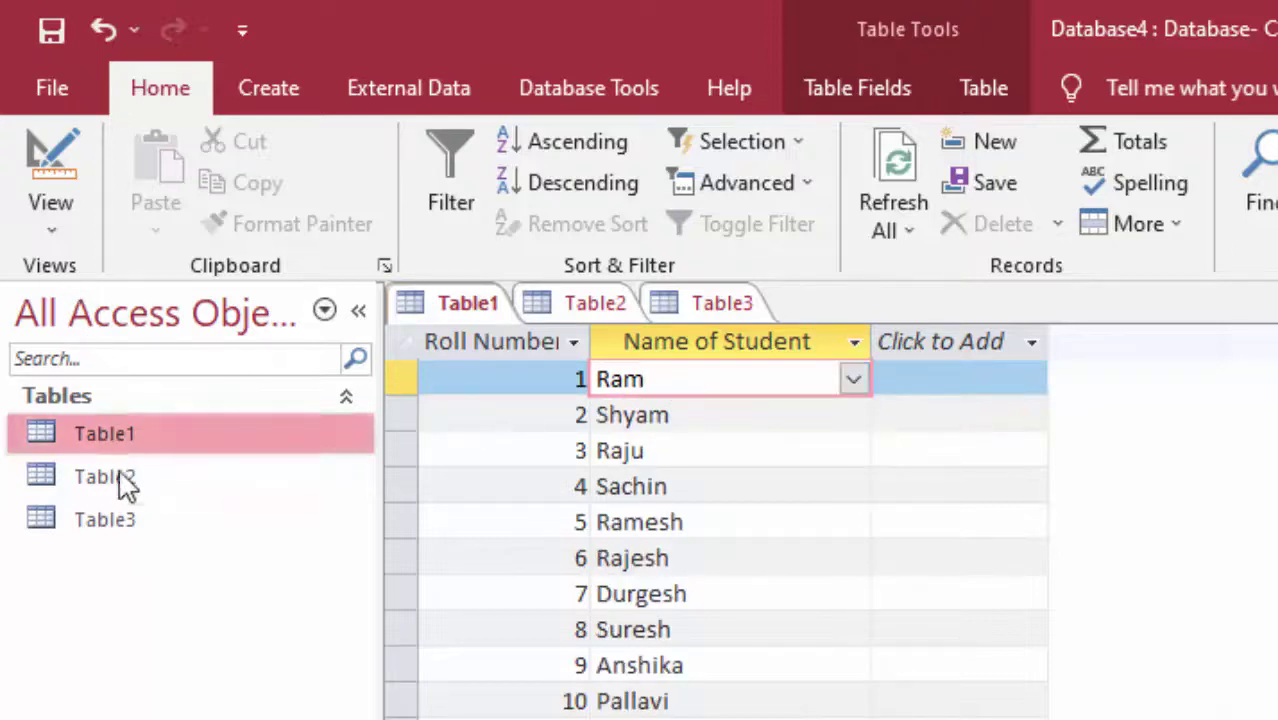
{"action": "left_click", "coordinate": [548, 380]}
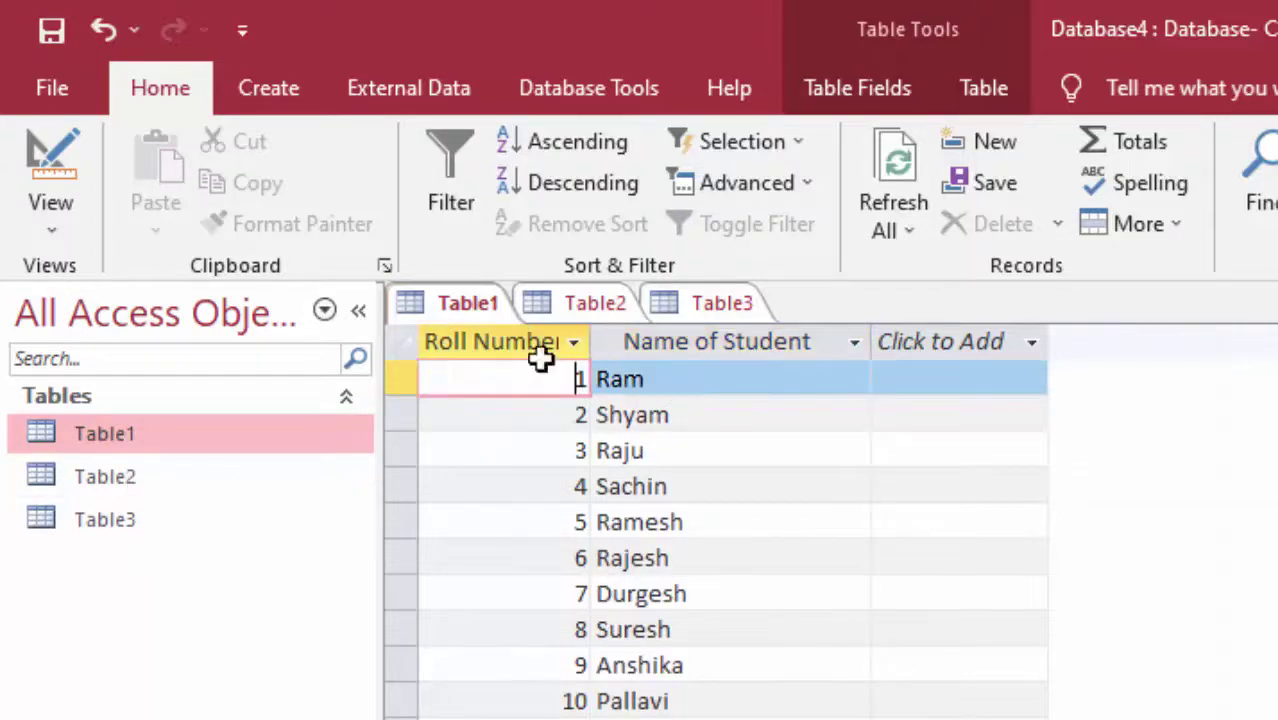
- Switch Table1 to Design View, start and cancel a lookup for Name of Student, then save
{"action": "left_click", "coordinate": [52, 229]}
{"action": "left_click", "coordinate": [100, 366]}
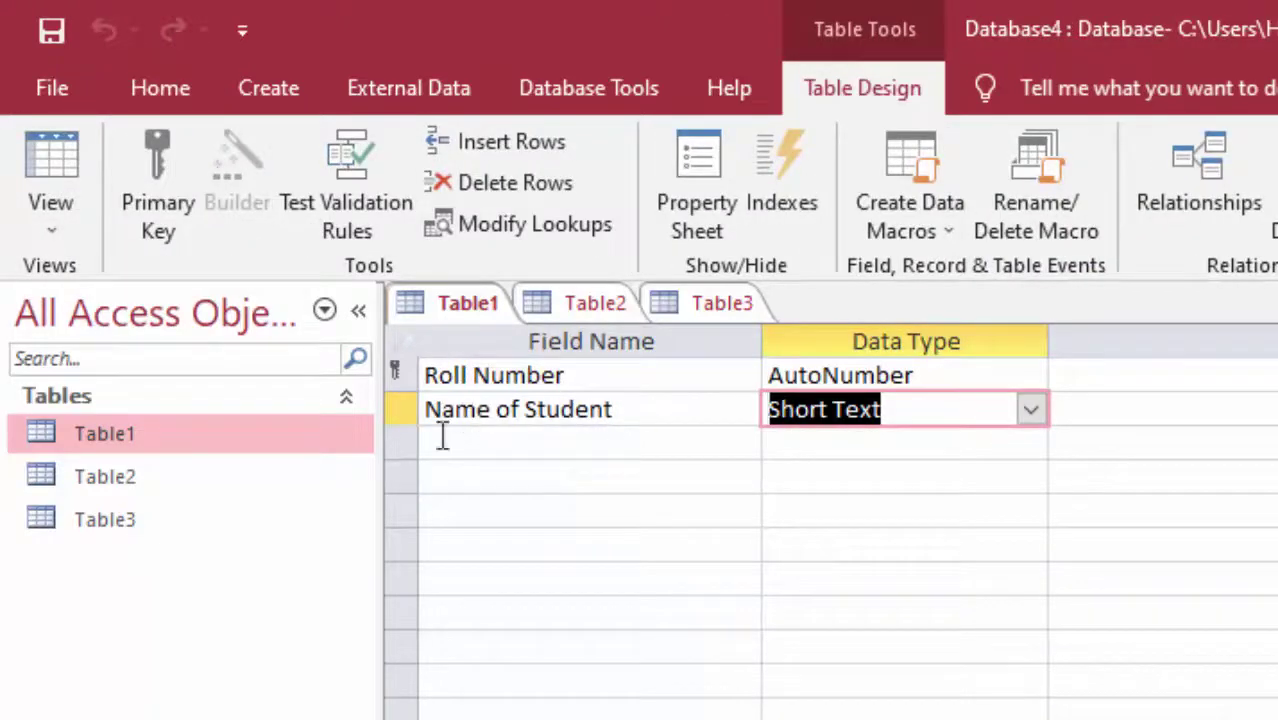
{"action": "left_click", "coordinate": [1030, 412]}
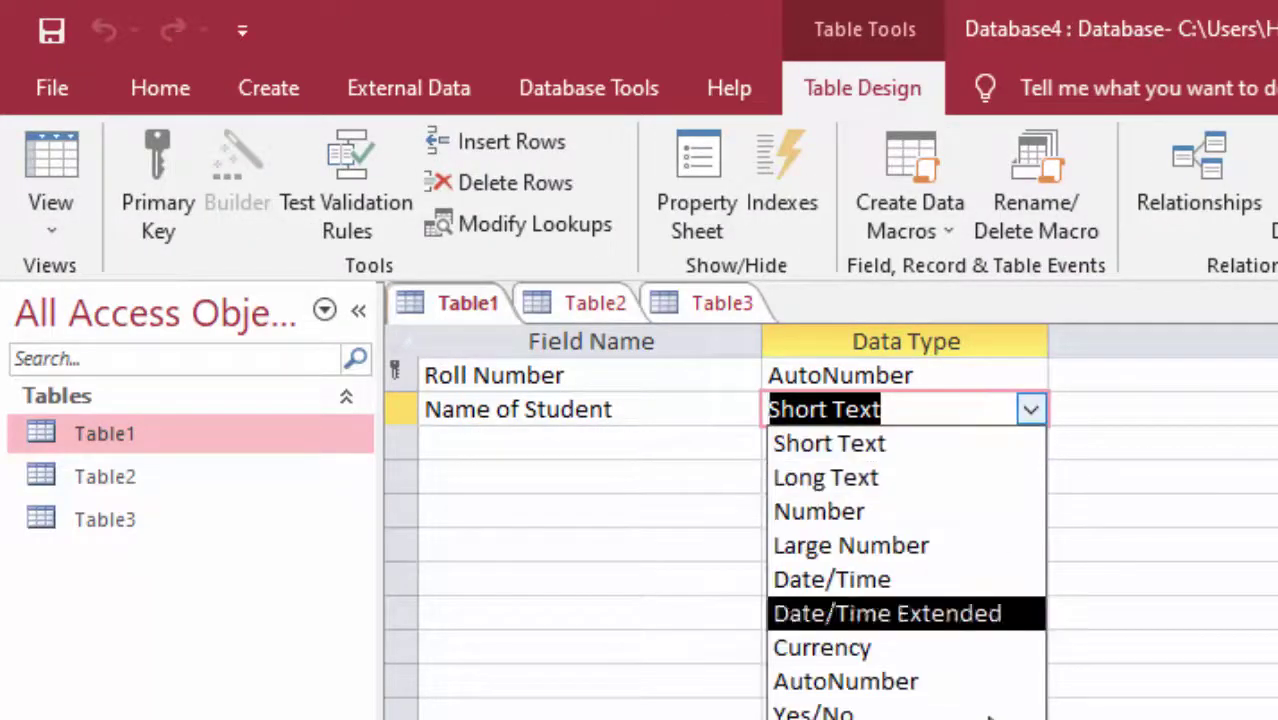
{"action": "left_click", "coordinate": [900, 715]}
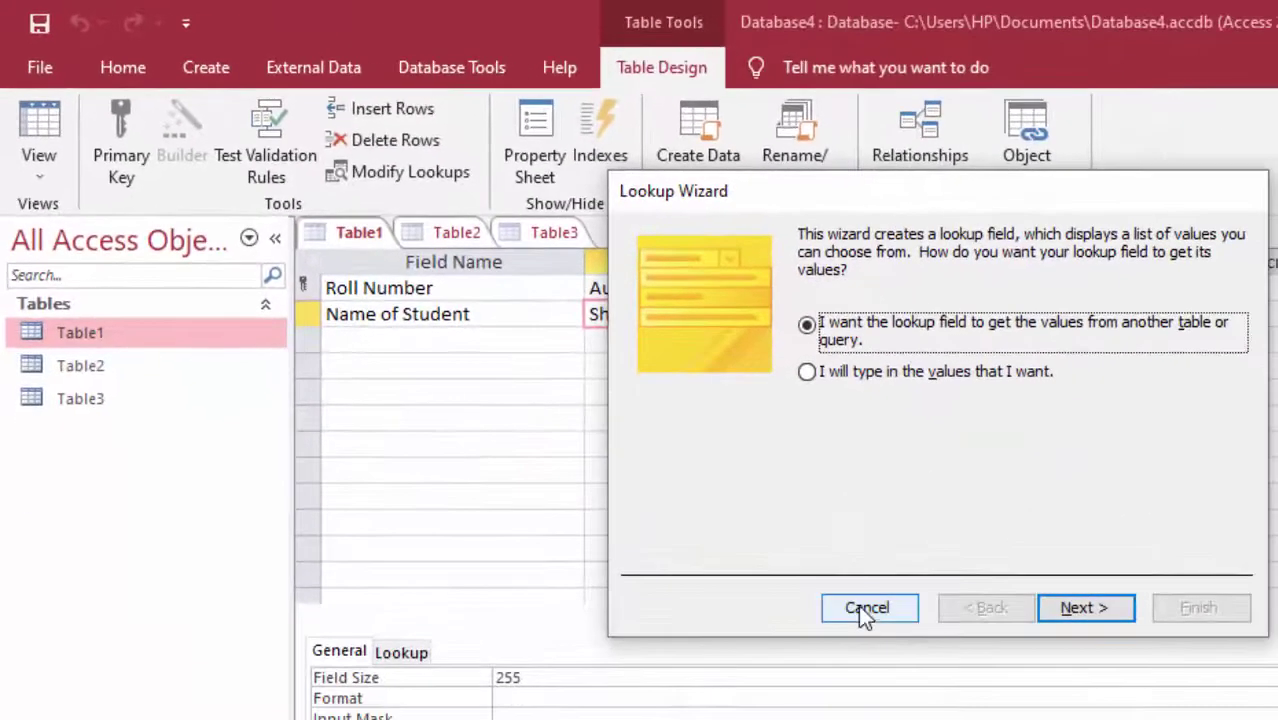
{"action": "left_click", "coordinate": [862, 607]}
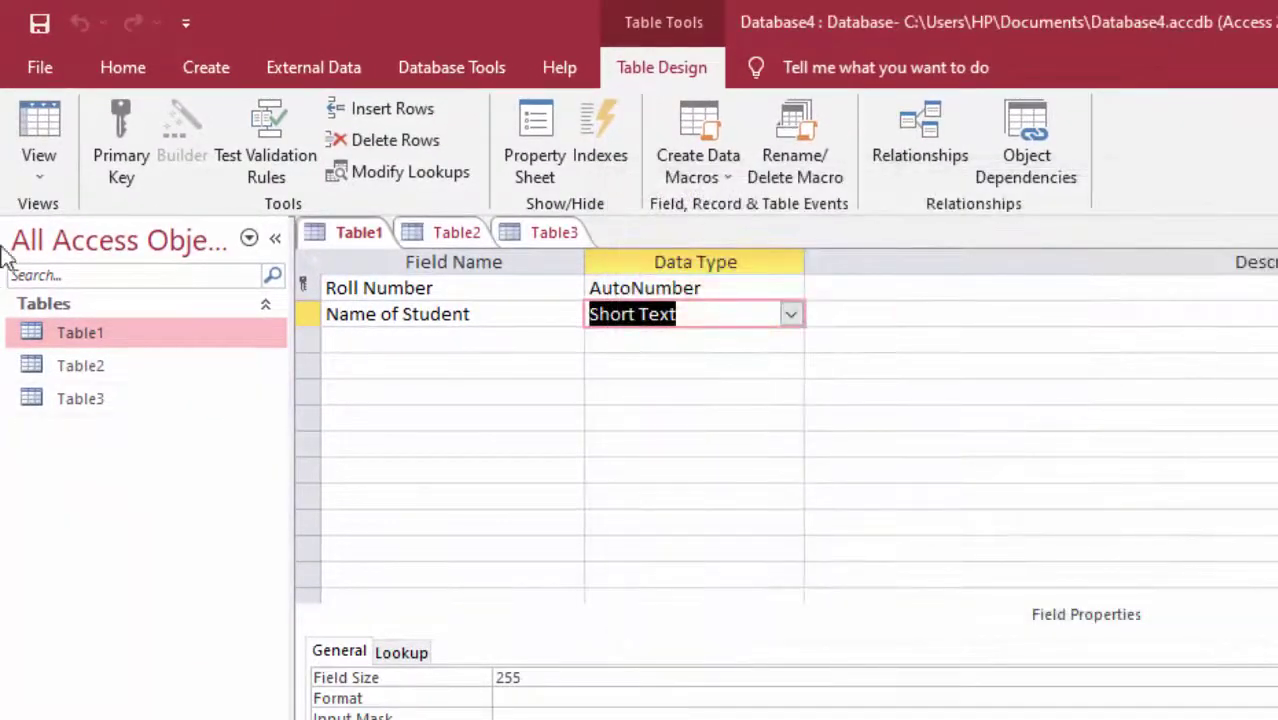
{"action": "double_click", "coordinate": [198, 320]}
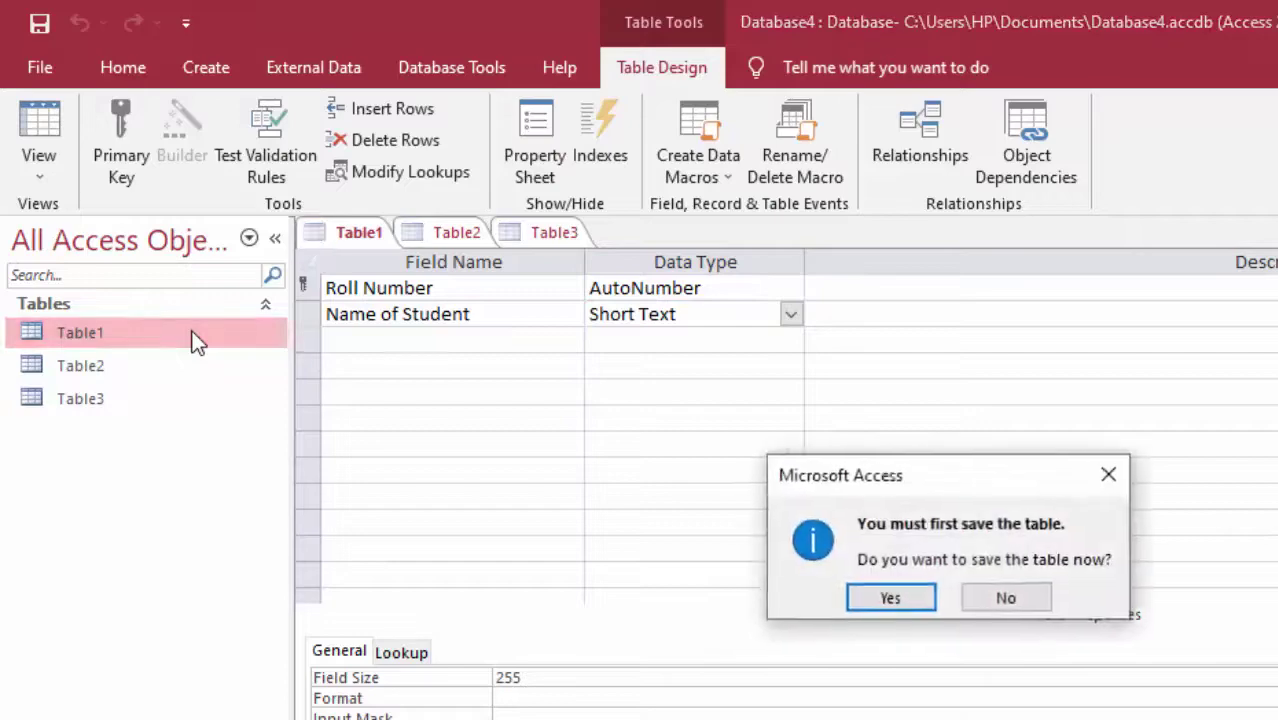
{"action": "left_click", "coordinate": [938, 629]}
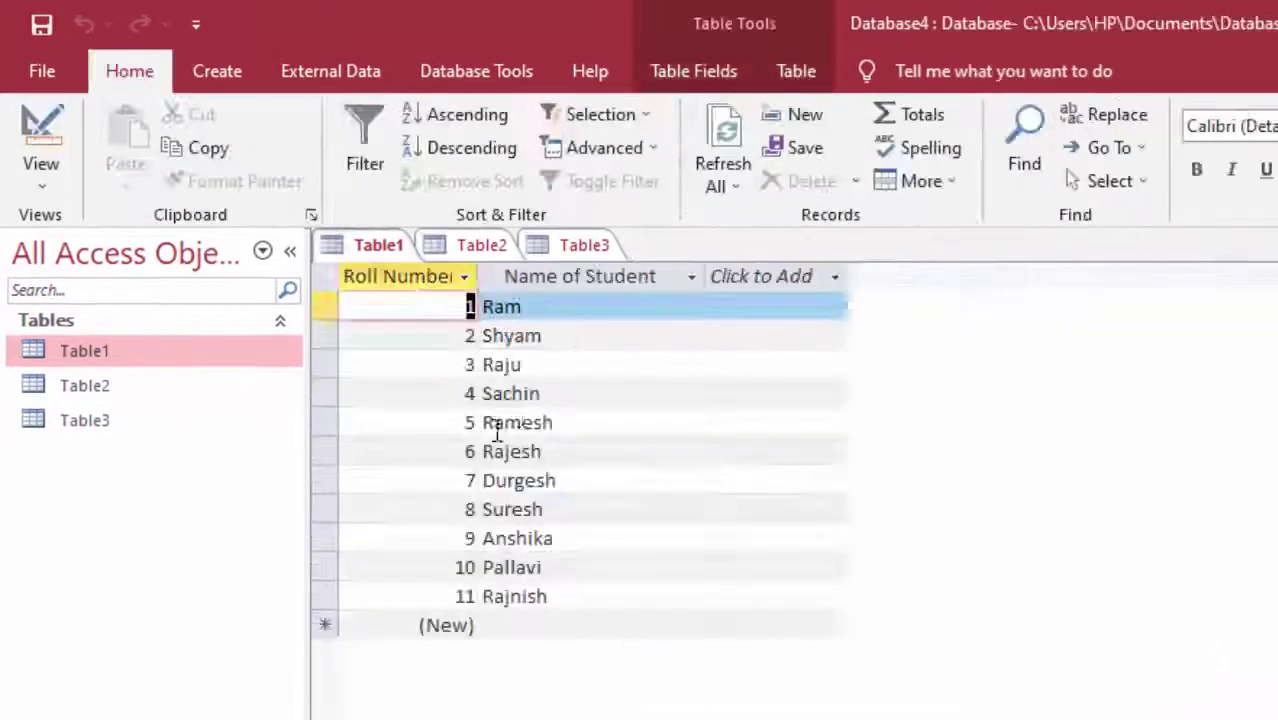
- Open Table2 in Design View, then its datasheet, and widen the Registration Number column
{"action": "left_click", "coordinate": [155, 393]}
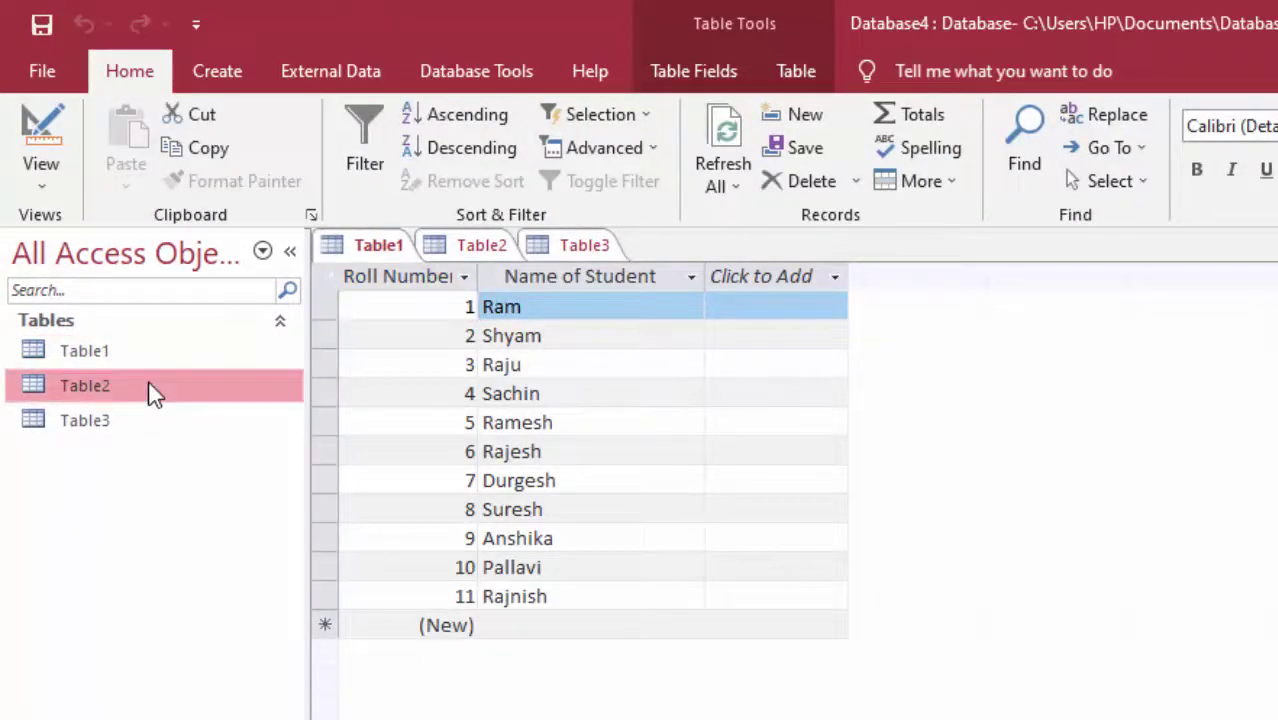
{"action": "right_click", "coordinate": [152, 390]}
{"action": "left_click", "coordinate": [210, 438]}
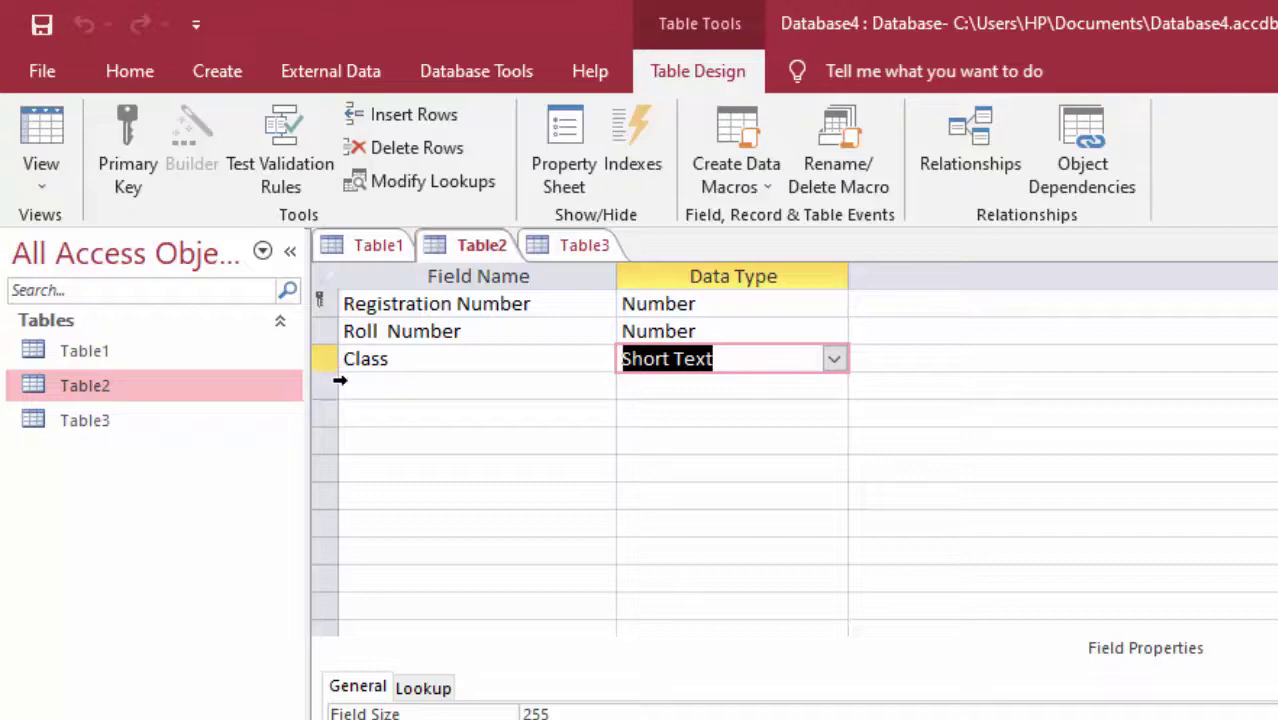
{"action": "double_click", "coordinate": [186, 387]}
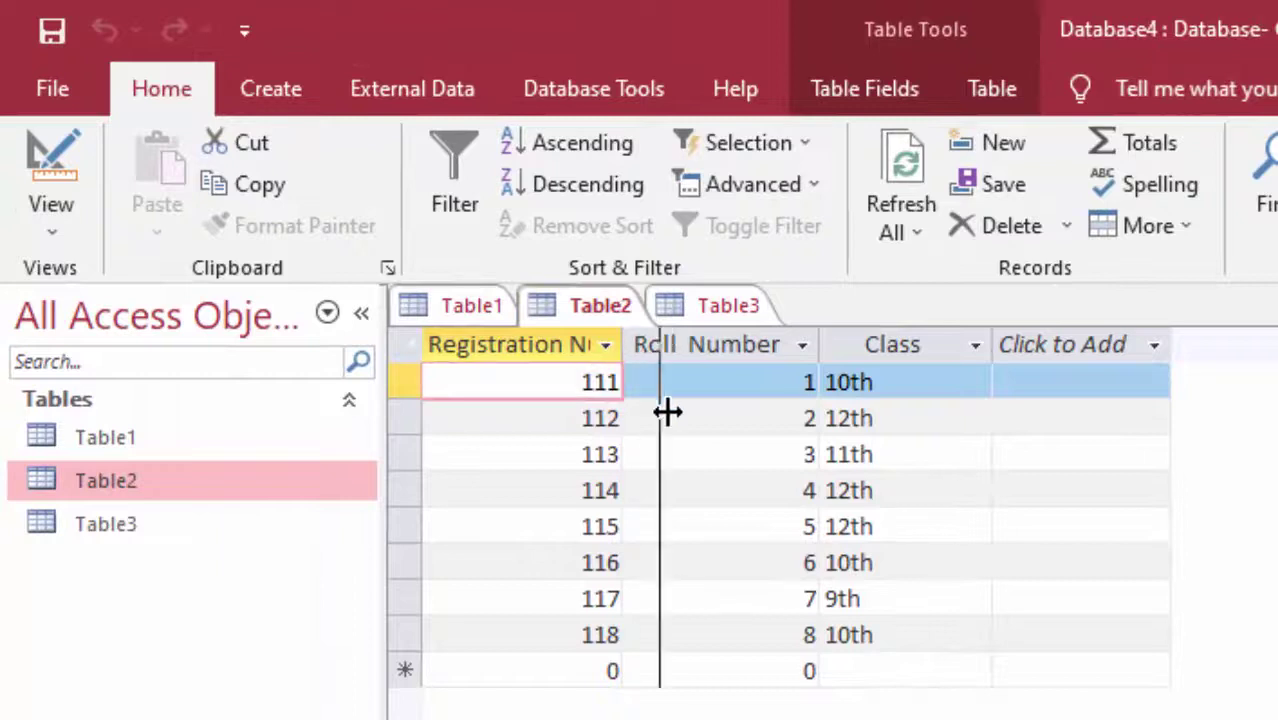
{"action": "left_click_drag", "start_coordinate": [625, 350], "coordinate": [669, 347]}
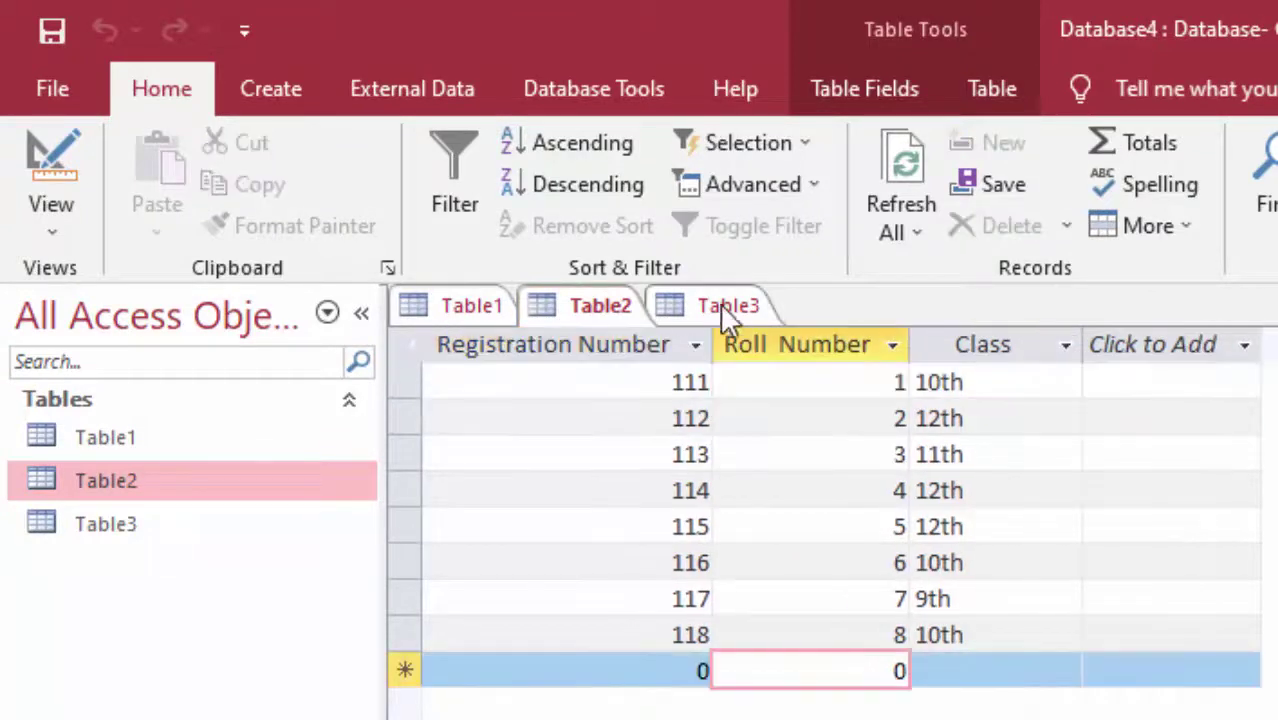
- Widen Table3's Subject column to show Computer Science, then reopen Table2 and the Create ribbon
{"action": "left_click", "coordinate": [712, 301]}
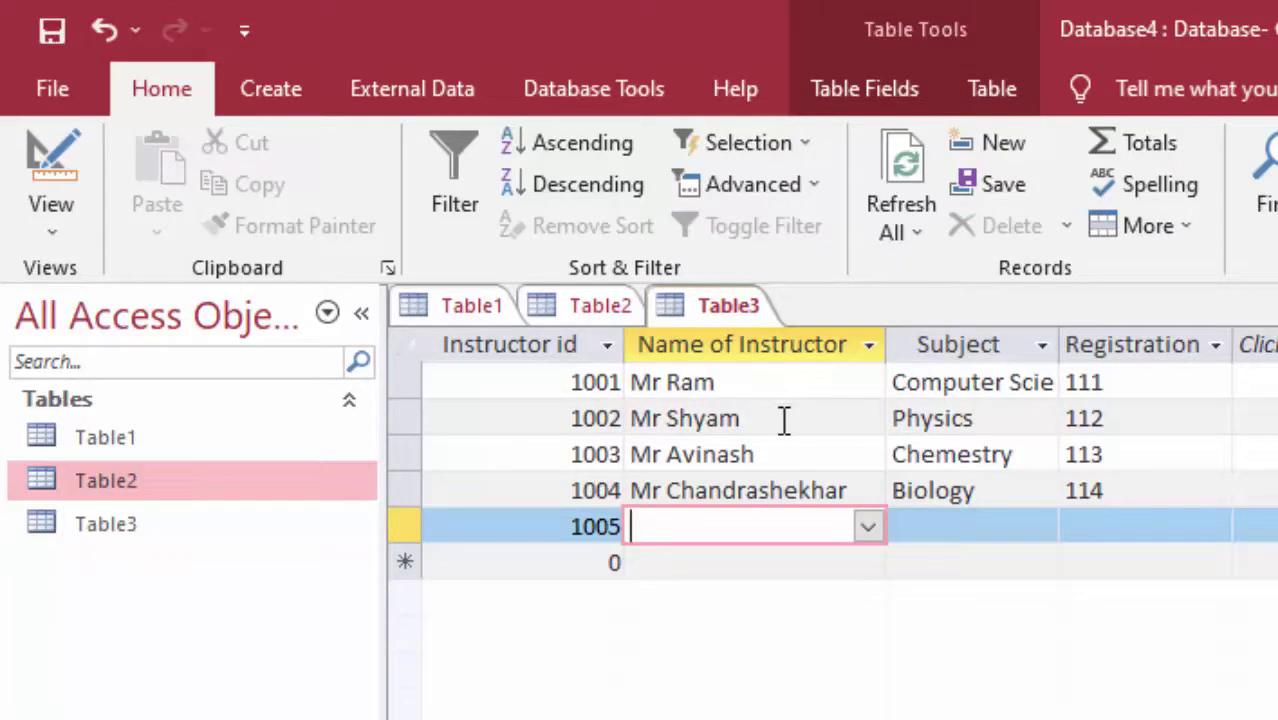
{"action": "left_click_drag", "start_coordinate": [1070, 338], "coordinate": [1135, 448]}
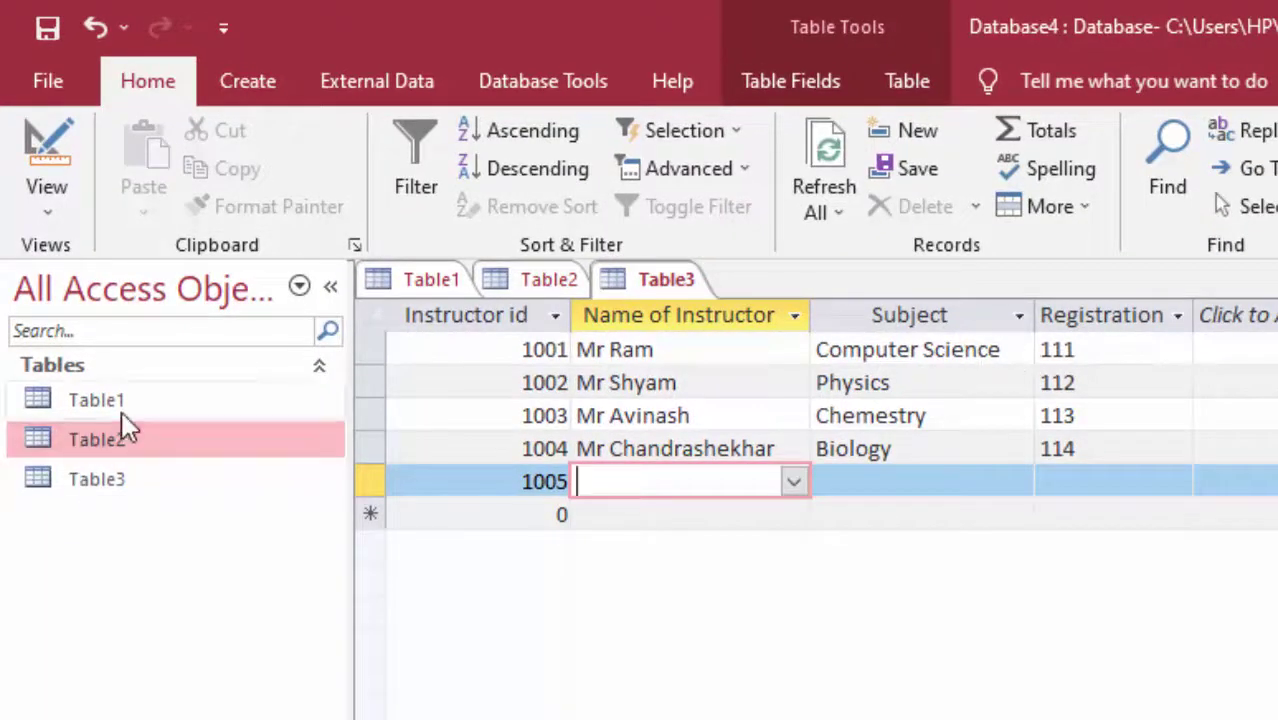
{"action": "double_click", "coordinate": [121, 436]}
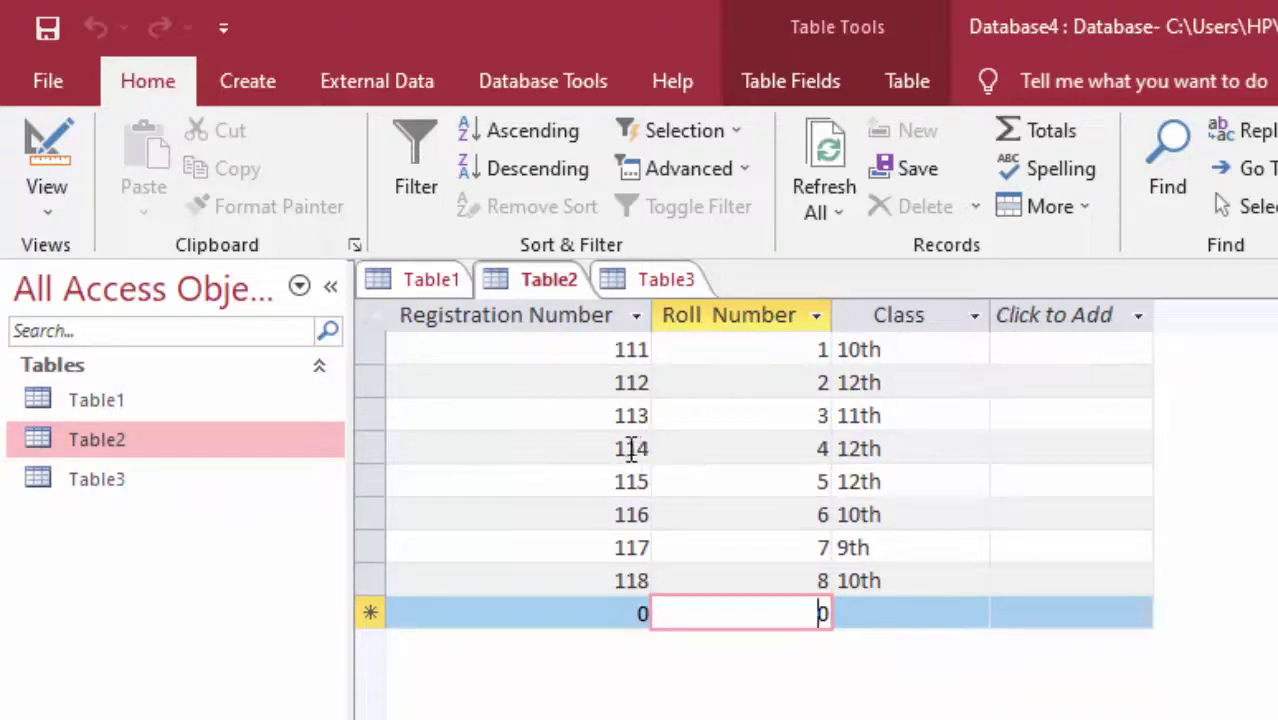
{"action": "left_click", "coordinate": [259, 92]}
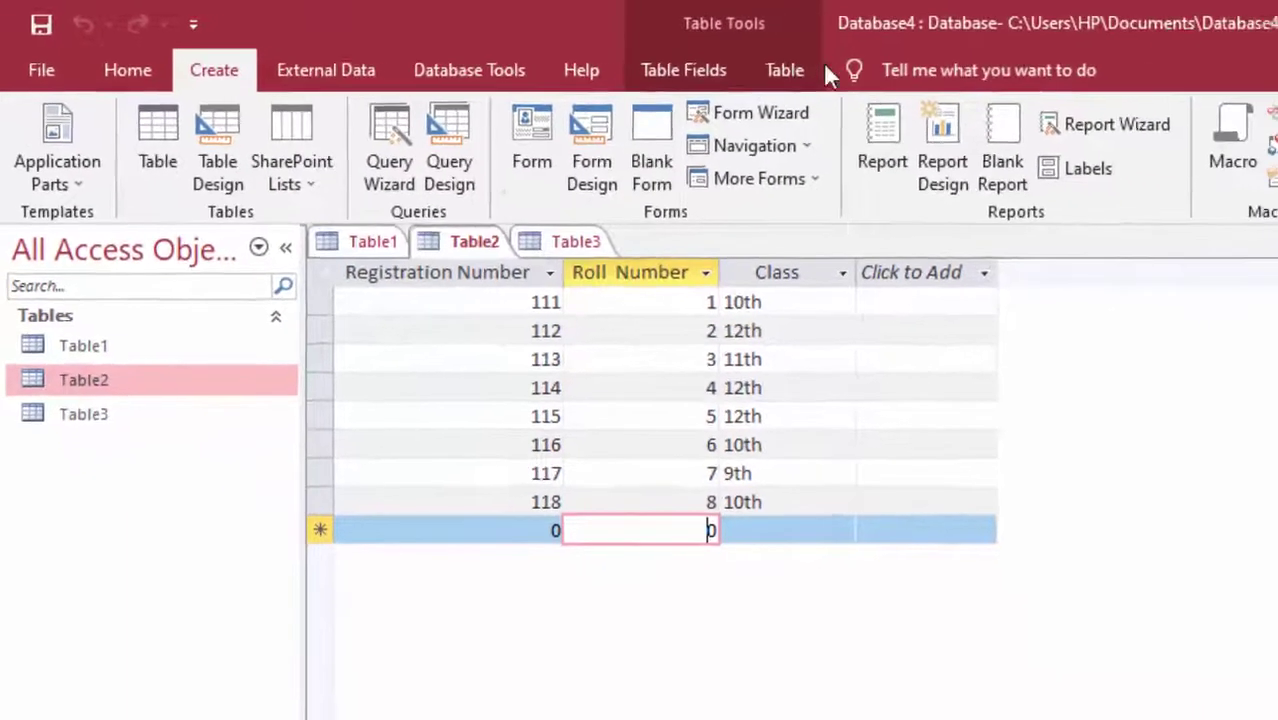
- Open Relationships from Database Tools and add Table1, Table2 and Table3 to the layout
{"action": "left_click", "coordinate": [492, 73]}
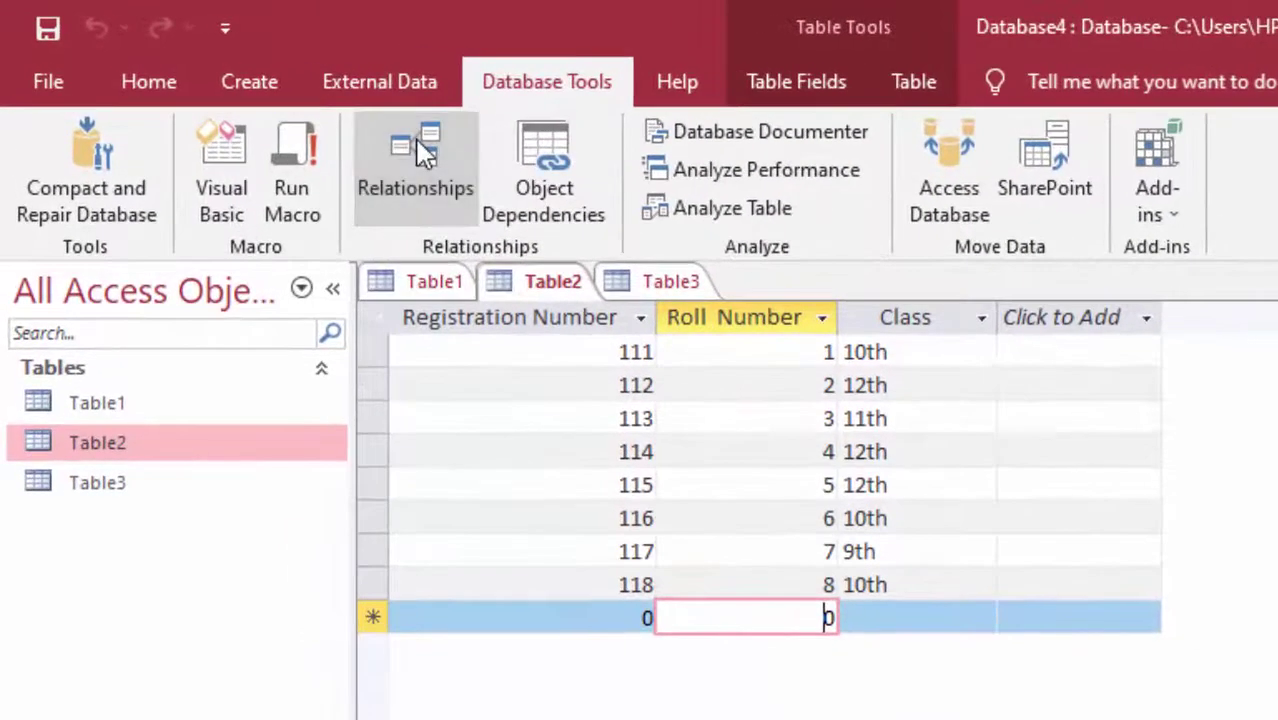
{"action": "left_click", "coordinate": [418, 142]}
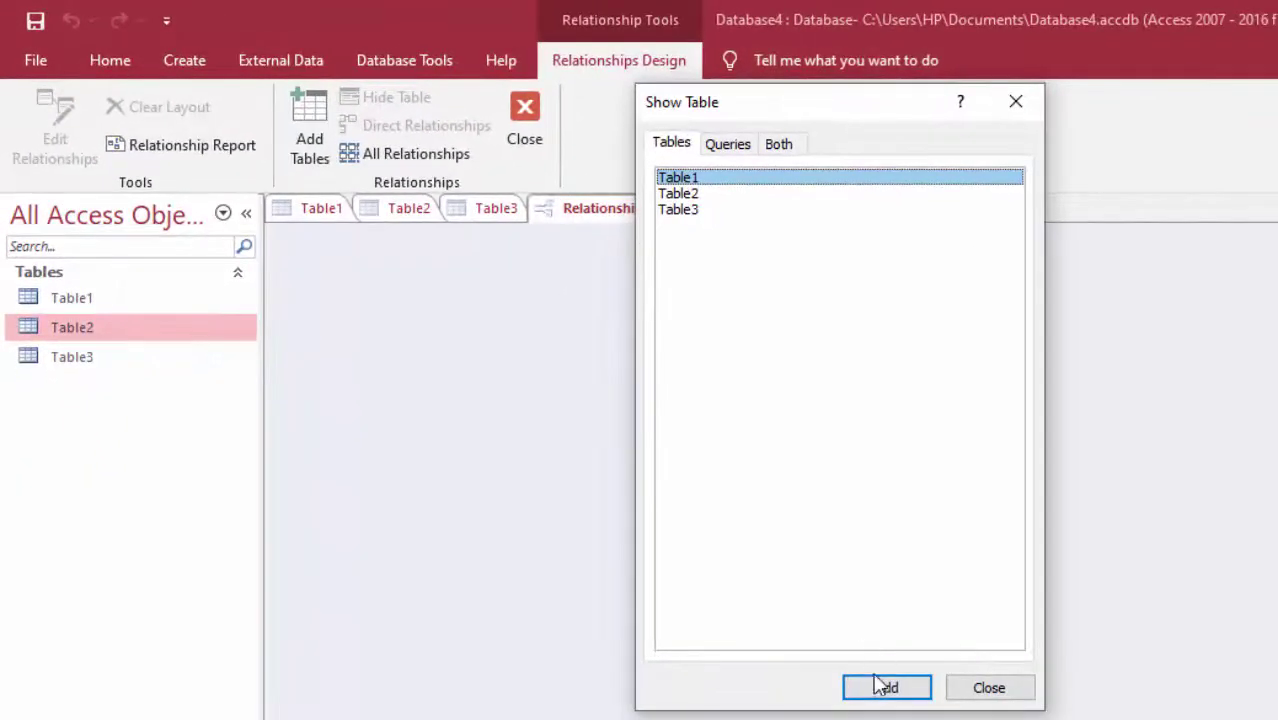
{"action": "left_click", "coordinate": [887, 687]}
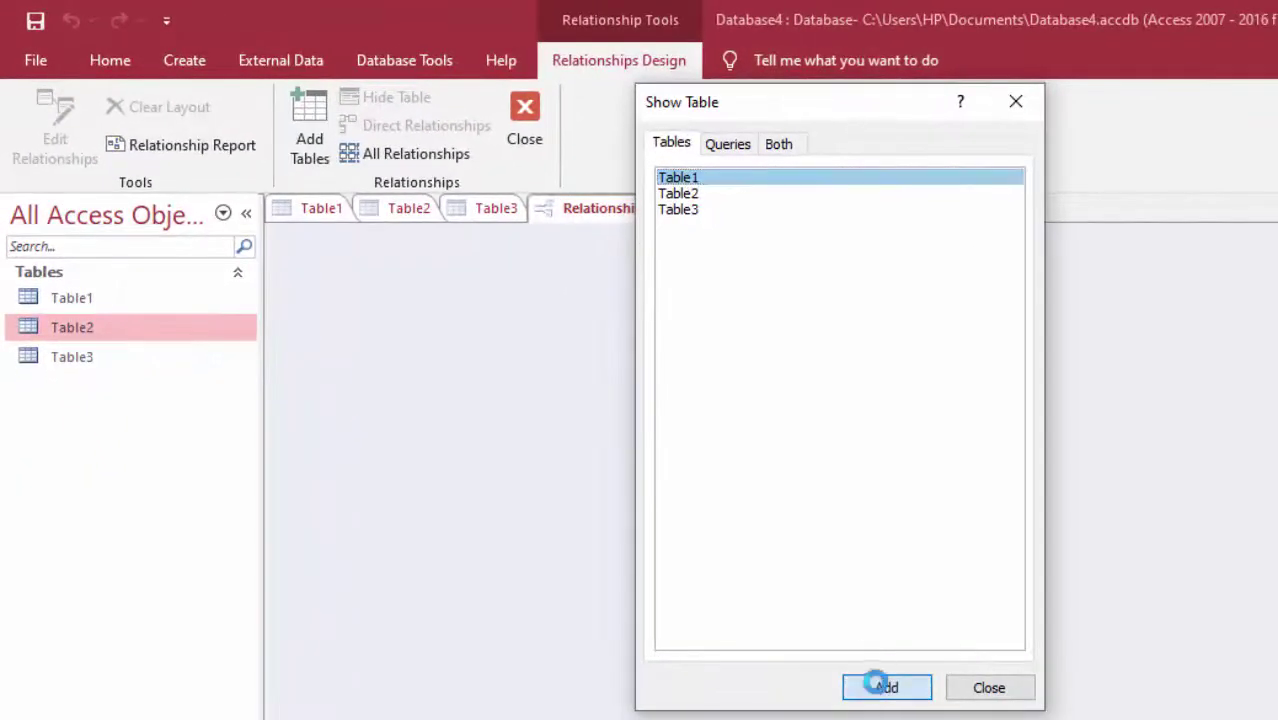
{"action": "left_click", "coordinate": [680, 195]}
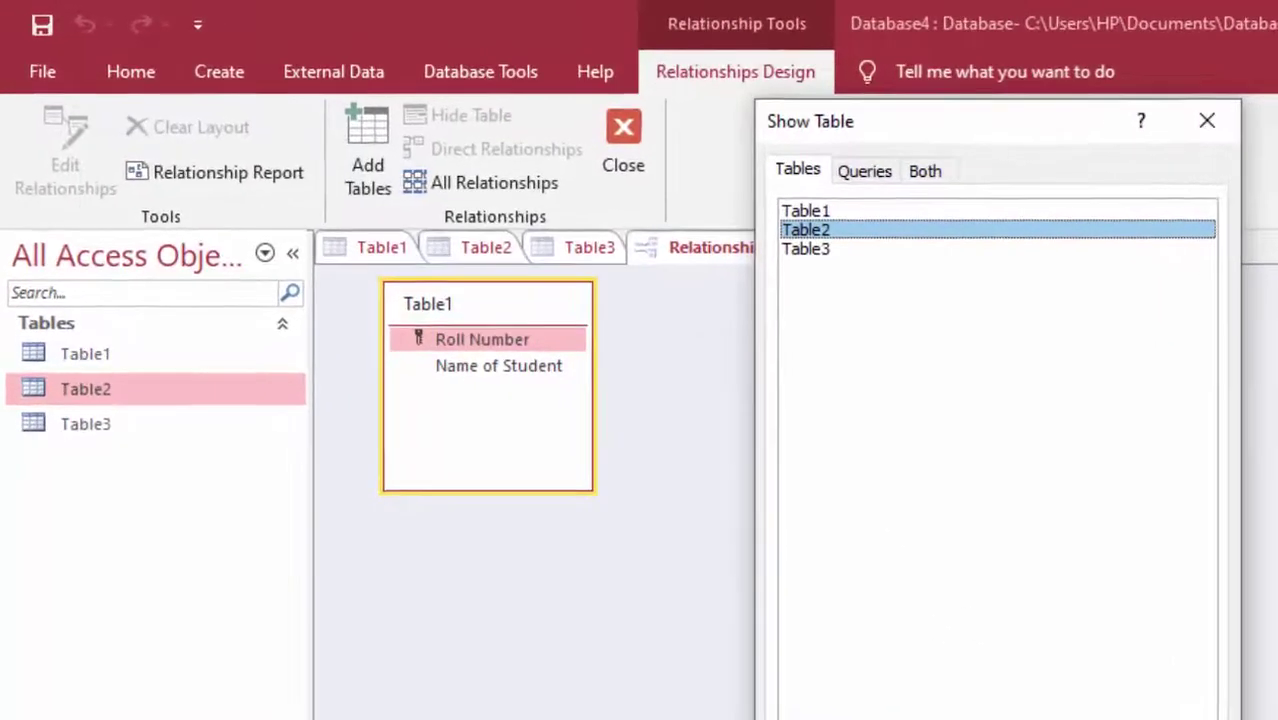
{"action": "left_click", "coordinate": [887, 687]}
{"action": "left_click", "coordinate": [846, 262]}
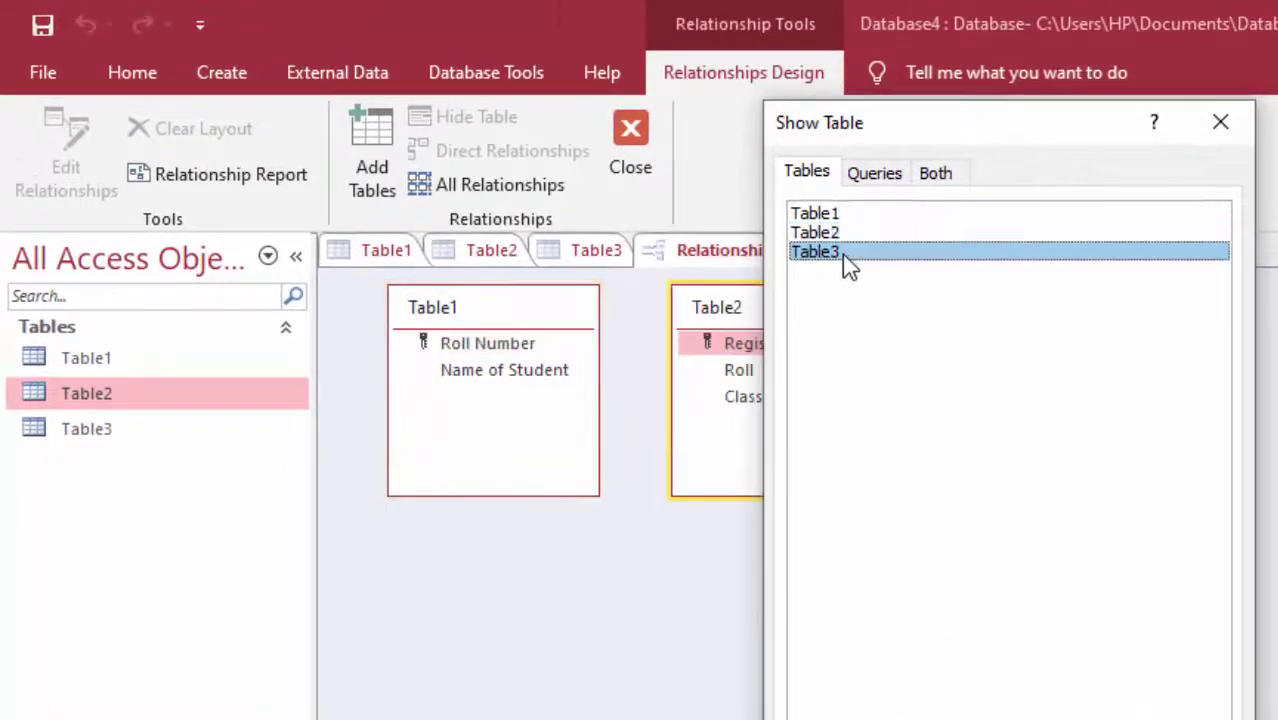
{"action": "left_click", "coordinate": [887, 687]}
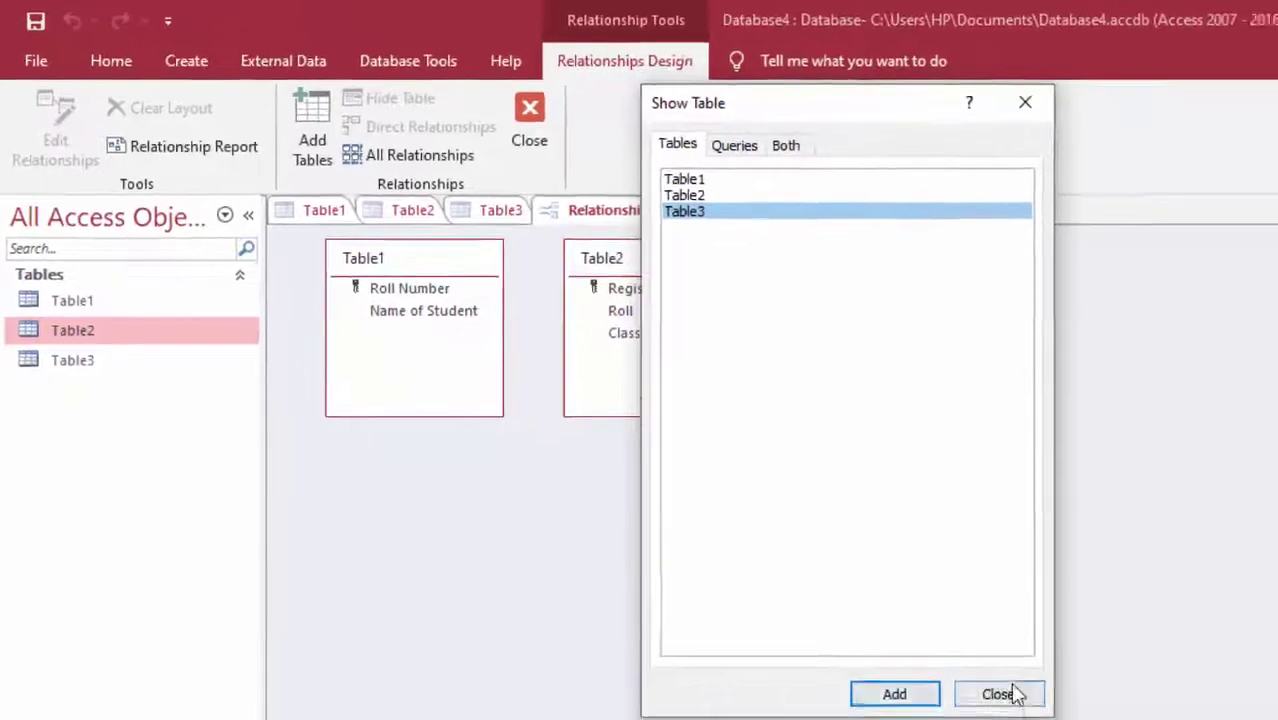
{"action": "left_click", "coordinate": [956, 660]}
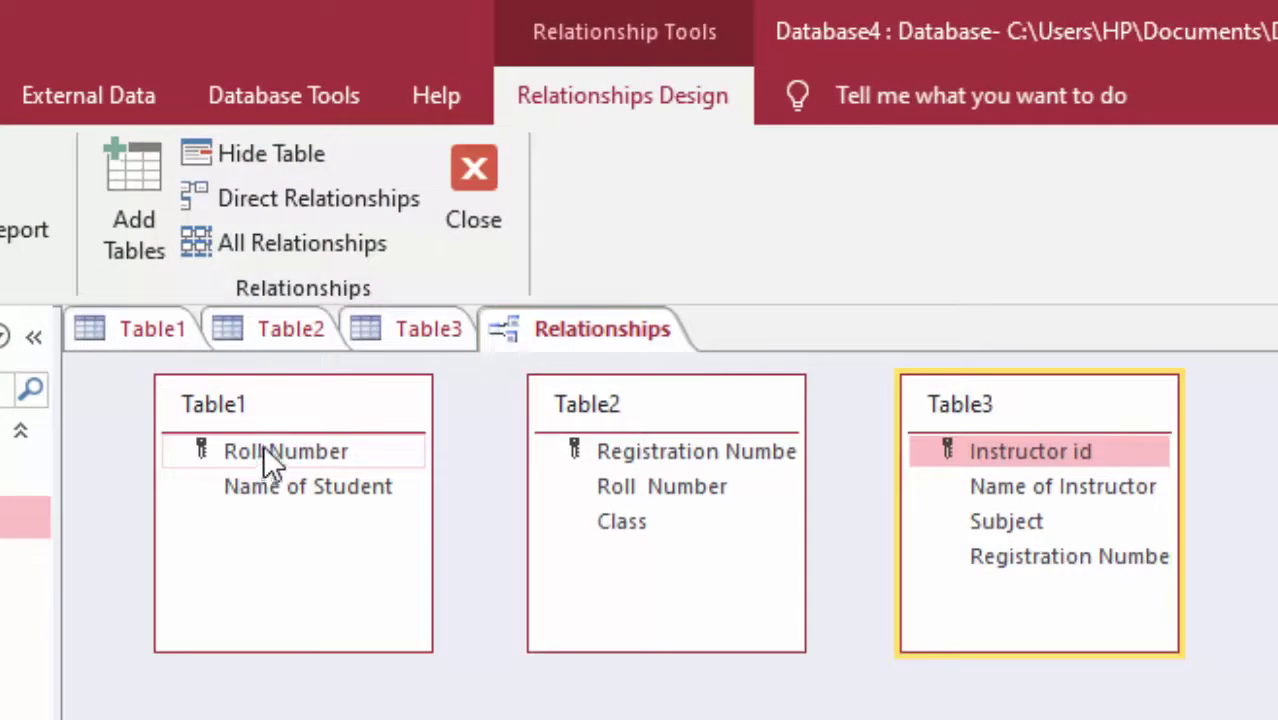
- Start a Table1–Table2 Roll Number link with referential integrity, then cancel it
{"action": "left_click_drag", "start_coordinate": [266, 450], "coordinate": [614, 480]}
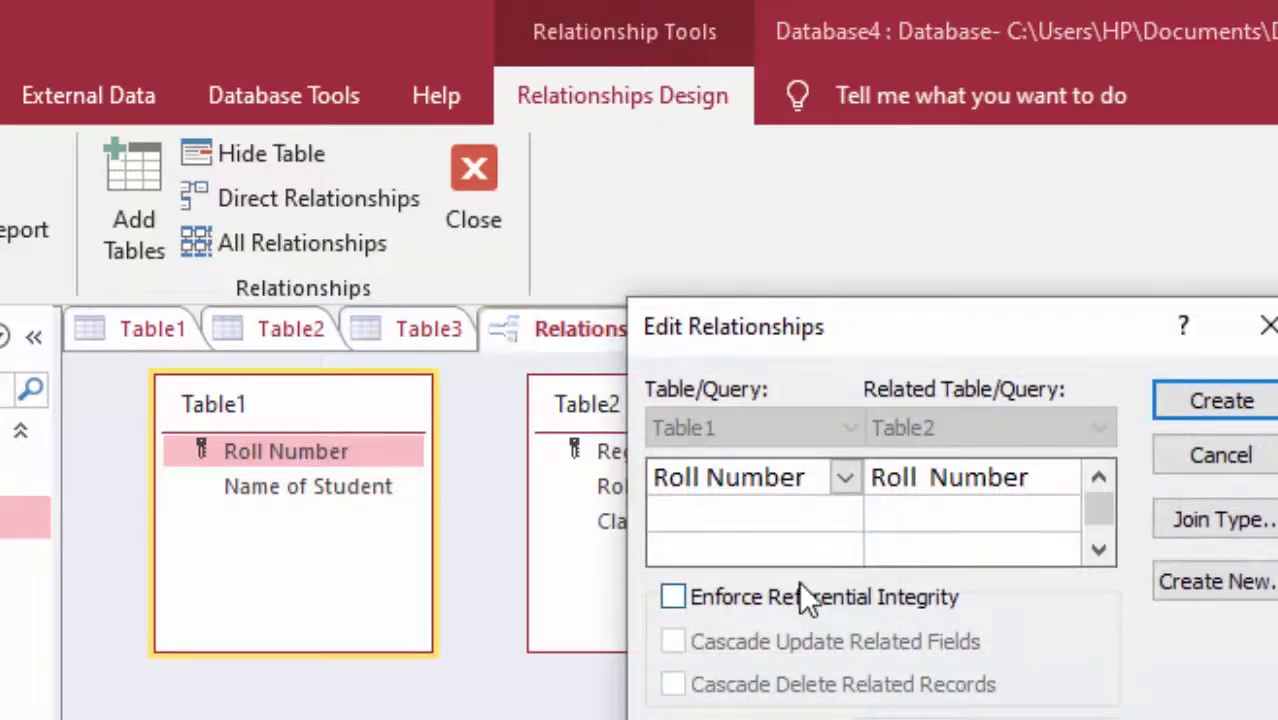
{"action": "left_click", "coordinate": [800, 596]}
{"action": "left_click", "coordinate": [1266, 326]}
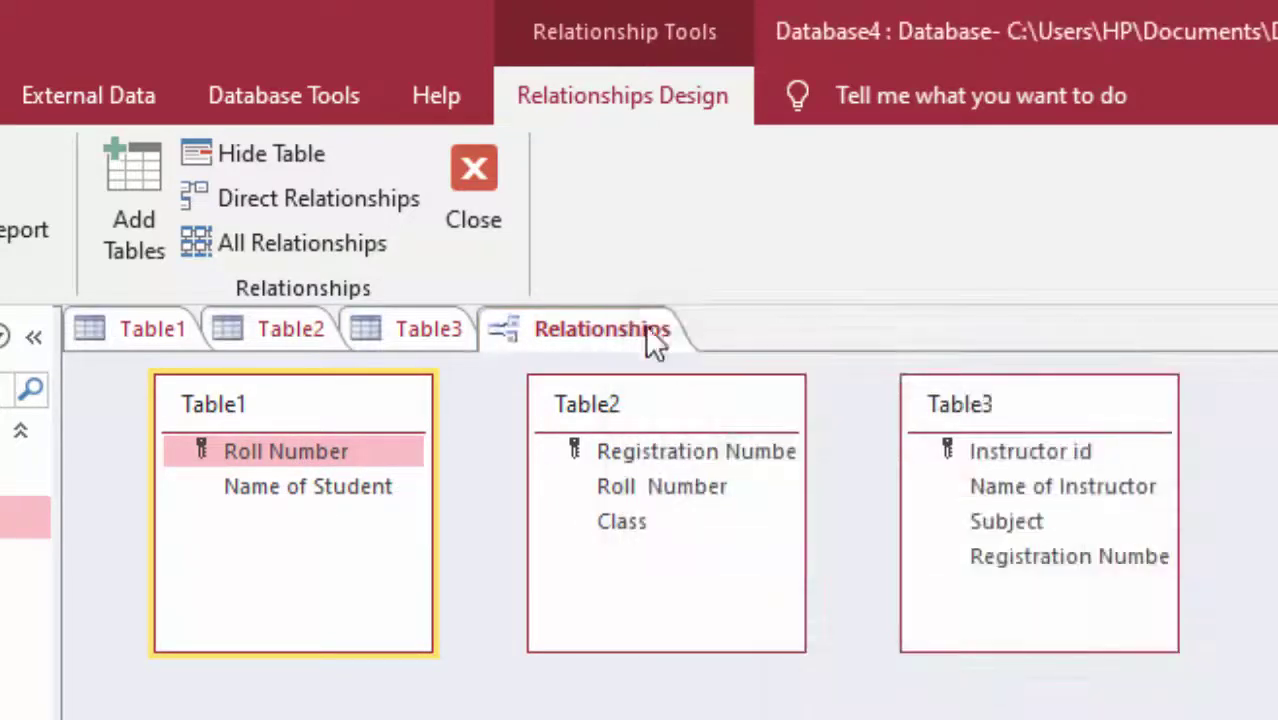
- Close the Table3, Table2 and Table1 datasheet tabs
{"action": "right_click", "coordinate": [430, 332]}
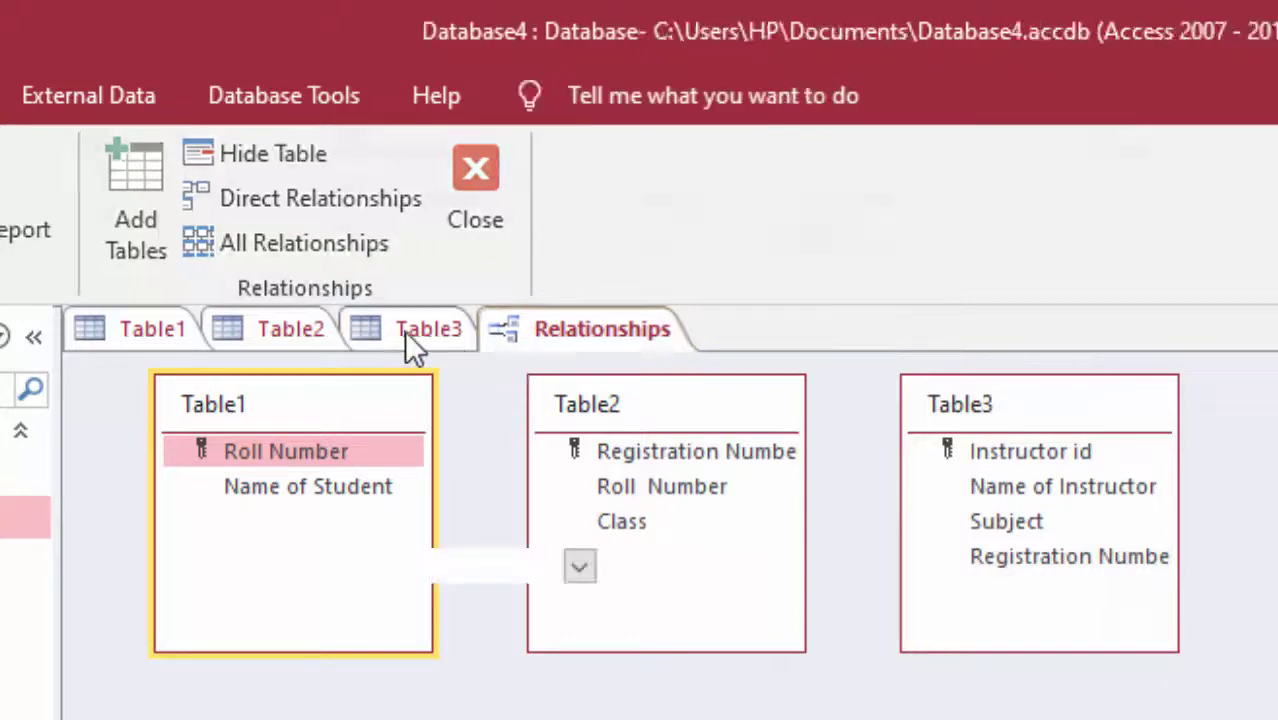
{"action": "left_click", "coordinate": [437, 338]}
{"action": "right_click", "coordinate": [437, 338]}
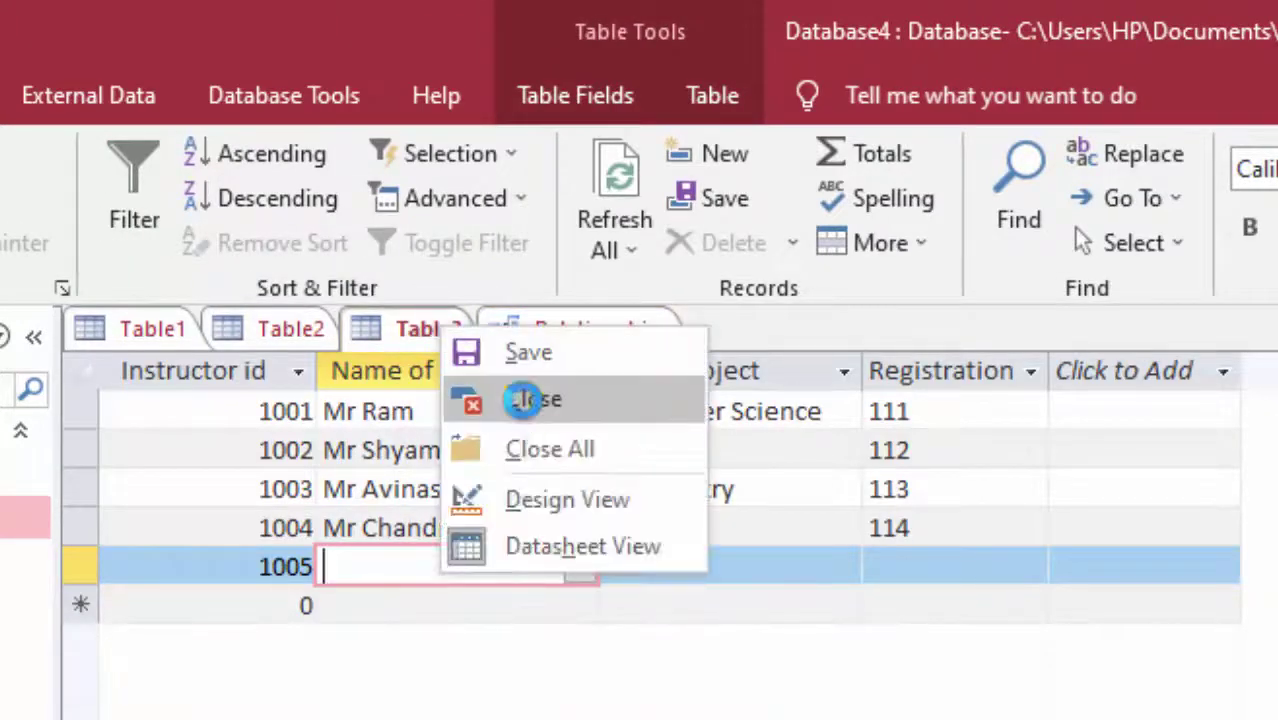
{"action": "left_click", "coordinate": [515, 396]}
{"action": "right_click", "coordinate": [300, 335]}
{"action": "left_click", "coordinate": [285, 333]}
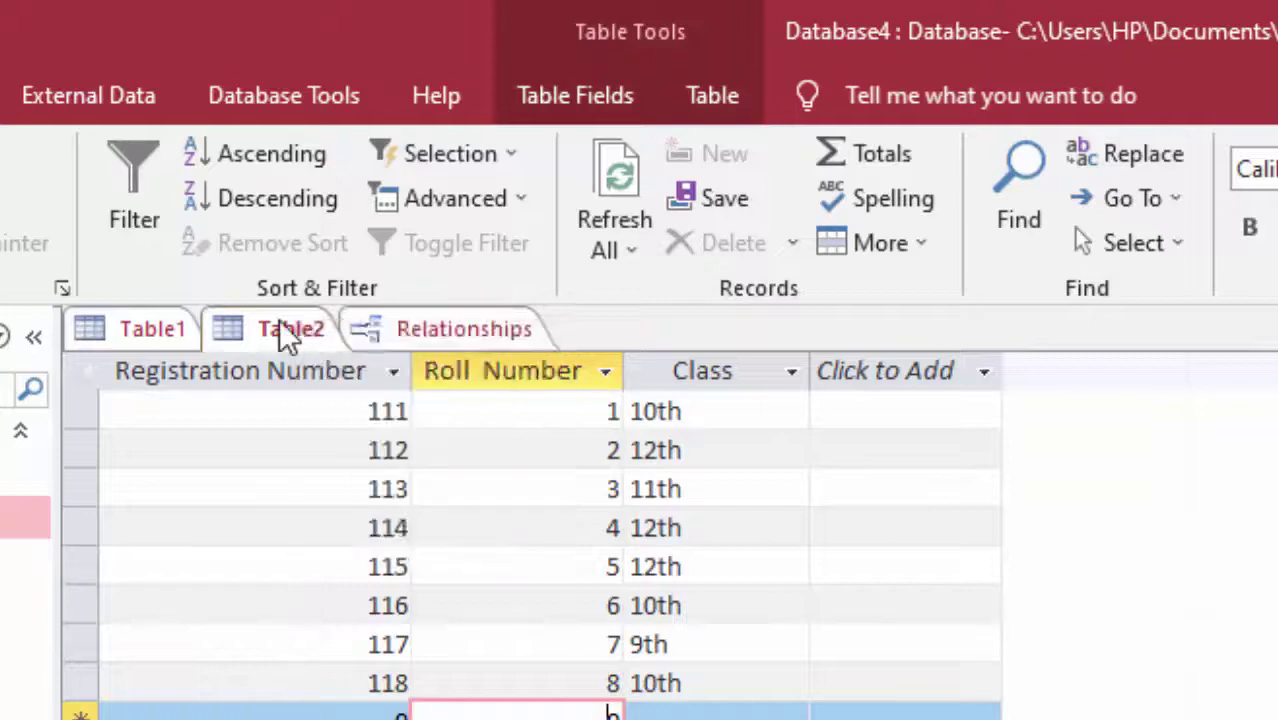
{"action": "right_click", "coordinate": [285, 333]}
{"action": "left_click", "coordinate": [337, 345]}
{"action": "right_click", "coordinate": [158, 326]}
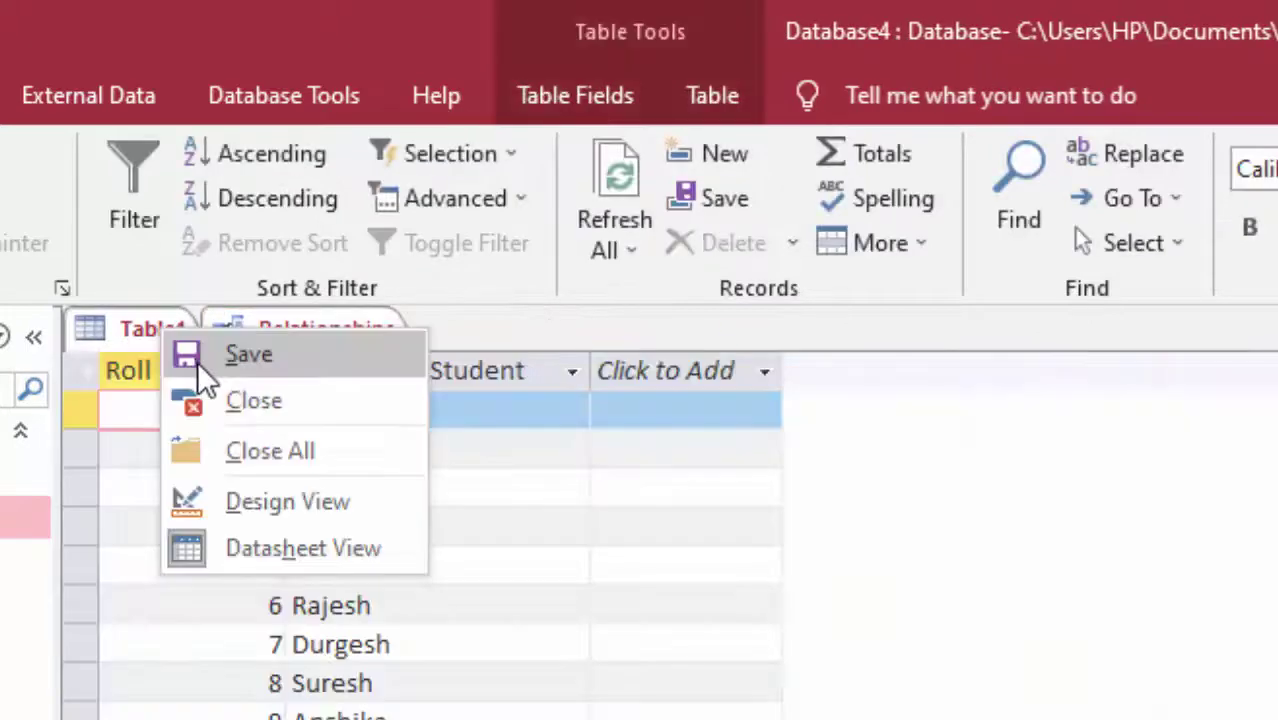
{"action": "left_click", "coordinate": [158, 332]}
{"action": "right_click", "coordinate": [158, 332]}
{"action": "left_click", "coordinate": [232, 403]}
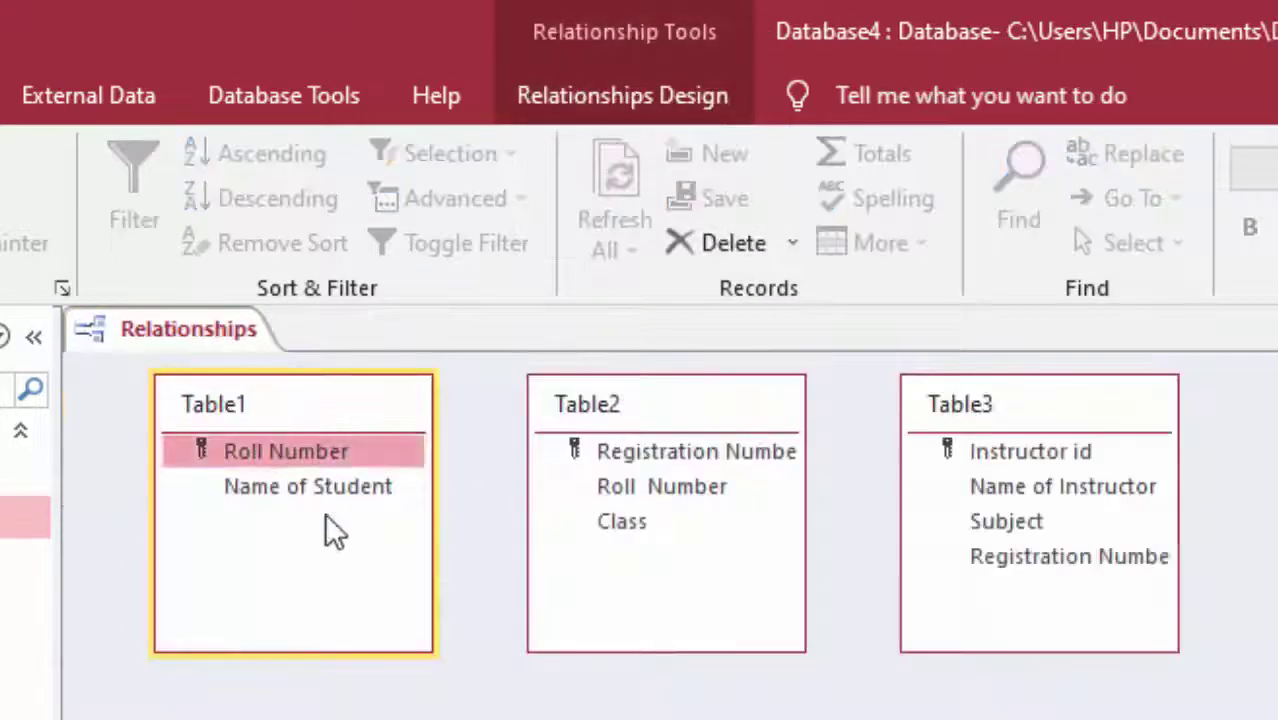
- Join Table1 to Table2 on Roll Number with referential integrity, cascade update and cascade delete
{"action": "mouse_move", "coordinate": [322, 452]}
{"action": "left_mouse_down"}
{"action": "mouse_move", "coordinate": [668, 489]}
{"action": "mouse_move", "coordinate": [321, 470]}
{"action": "left_mouse_up"}
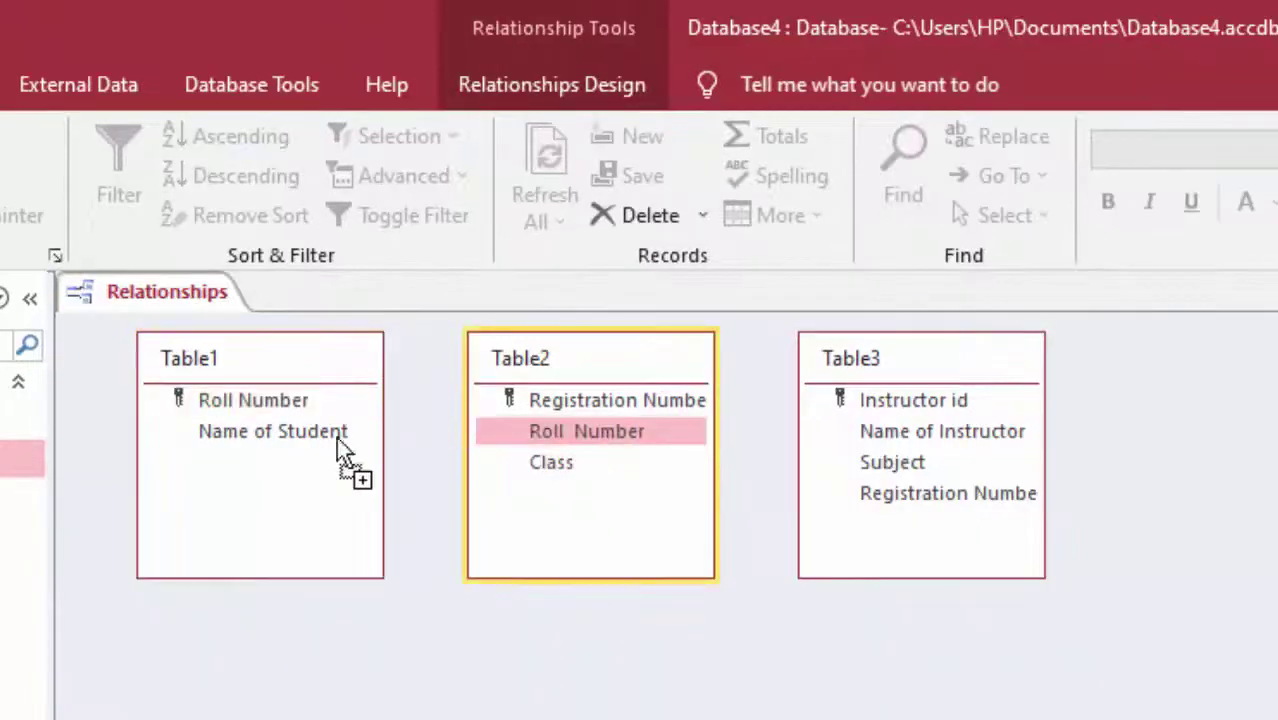
{"action": "left_click", "coordinate": [590, 531]}
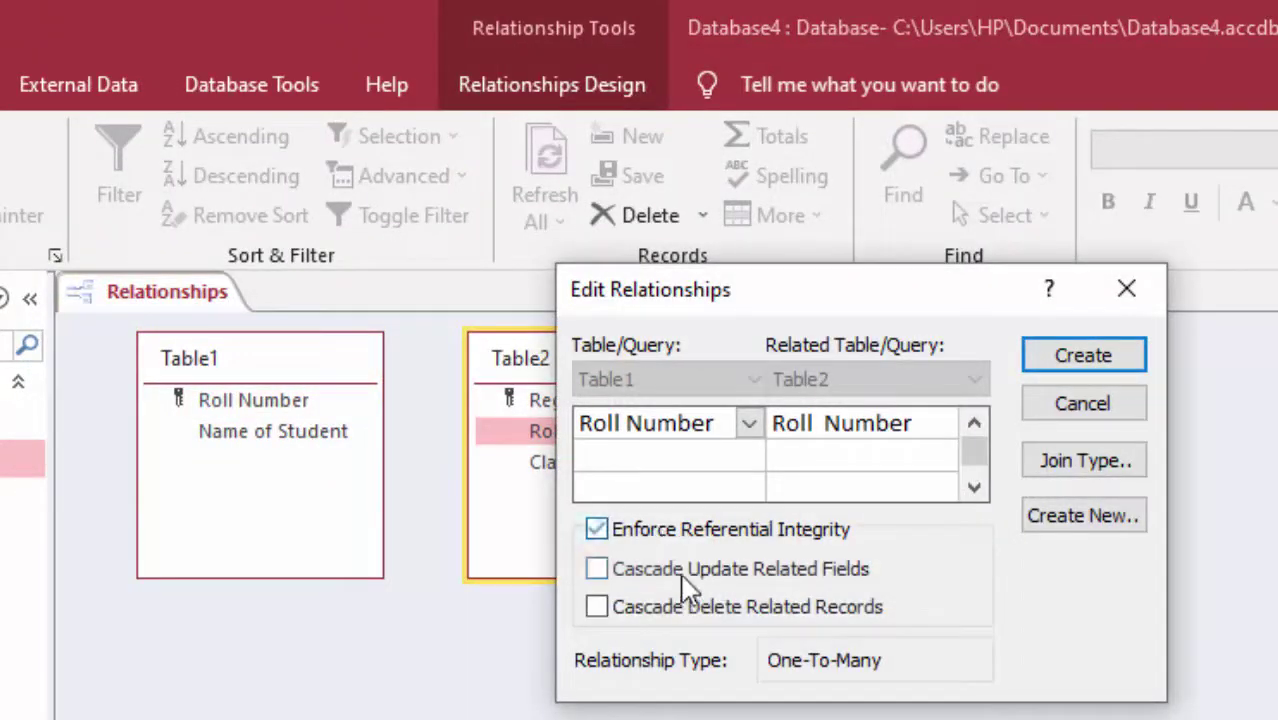
{"action": "left_click", "coordinate": [688, 570]}
{"action": "left_click", "coordinate": [708, 612]}
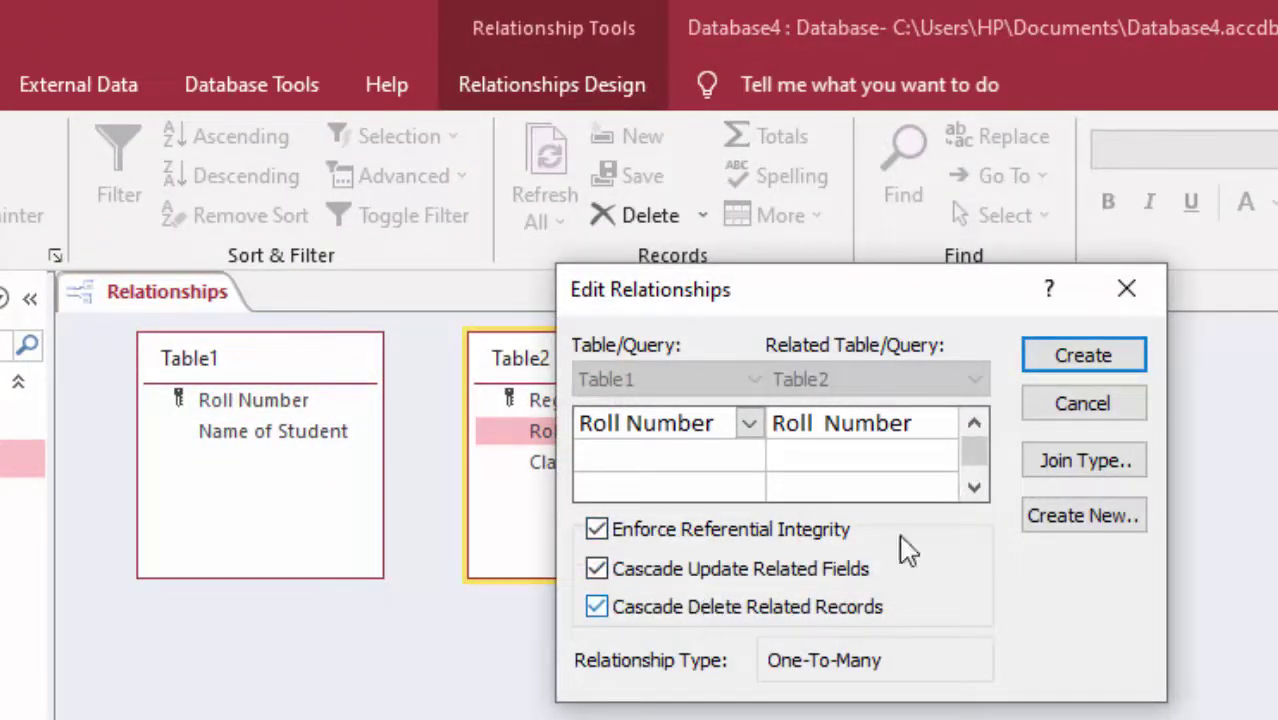
{"action": "left_click", "coordinate": [1075, 362]}
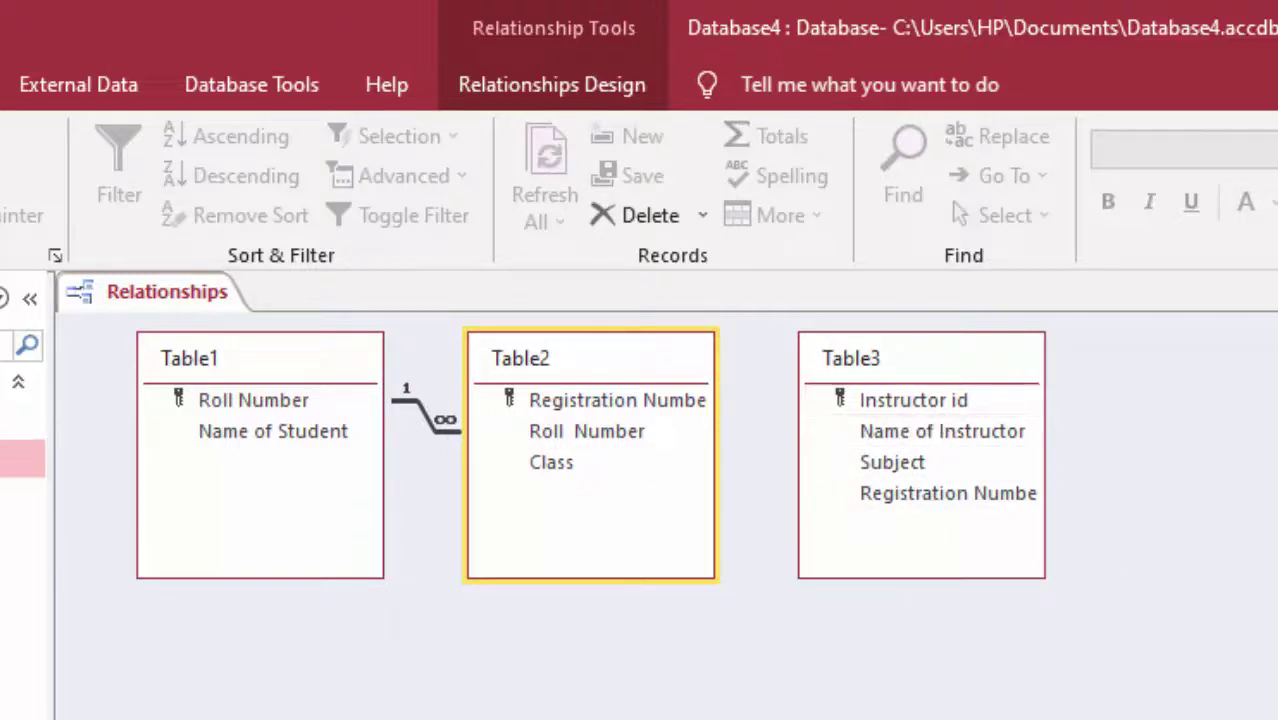
{"action": "left_click_drag", "start_coordinate": [617, 400], "coordinate": [948, 493]}
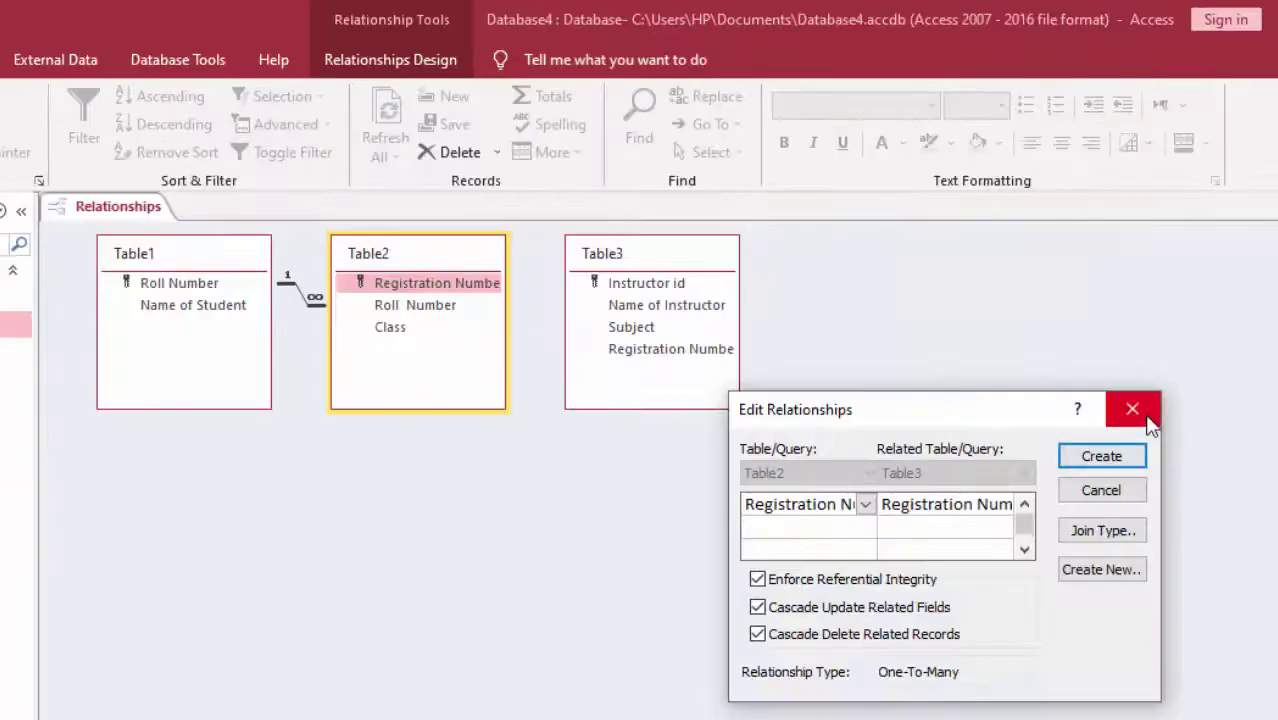
{"action": "left_click", "coordinate": [1277, 572]}
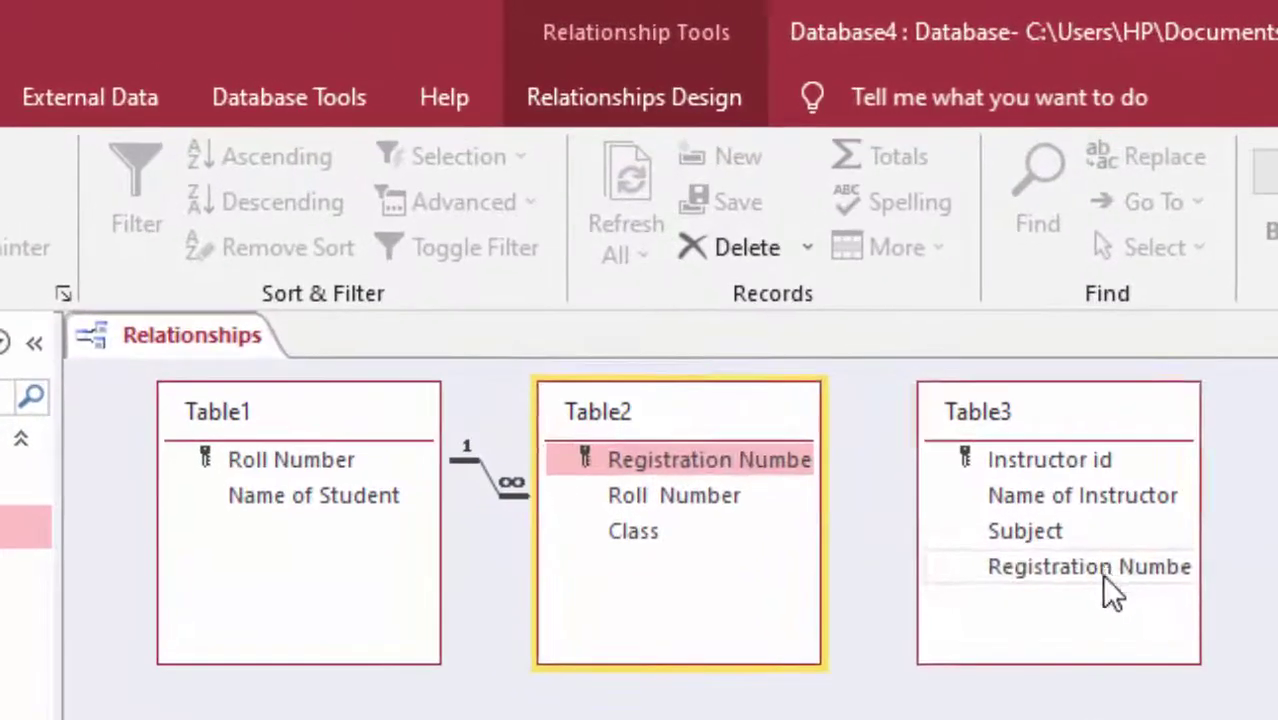
{"action": "left_click_drag", "start_coordinate": [712, 371], "coordinate": [430, 304]}
{"action": "left_click_drag", "start_coordinate": [648, 462], "coordinate": [660, 465]}
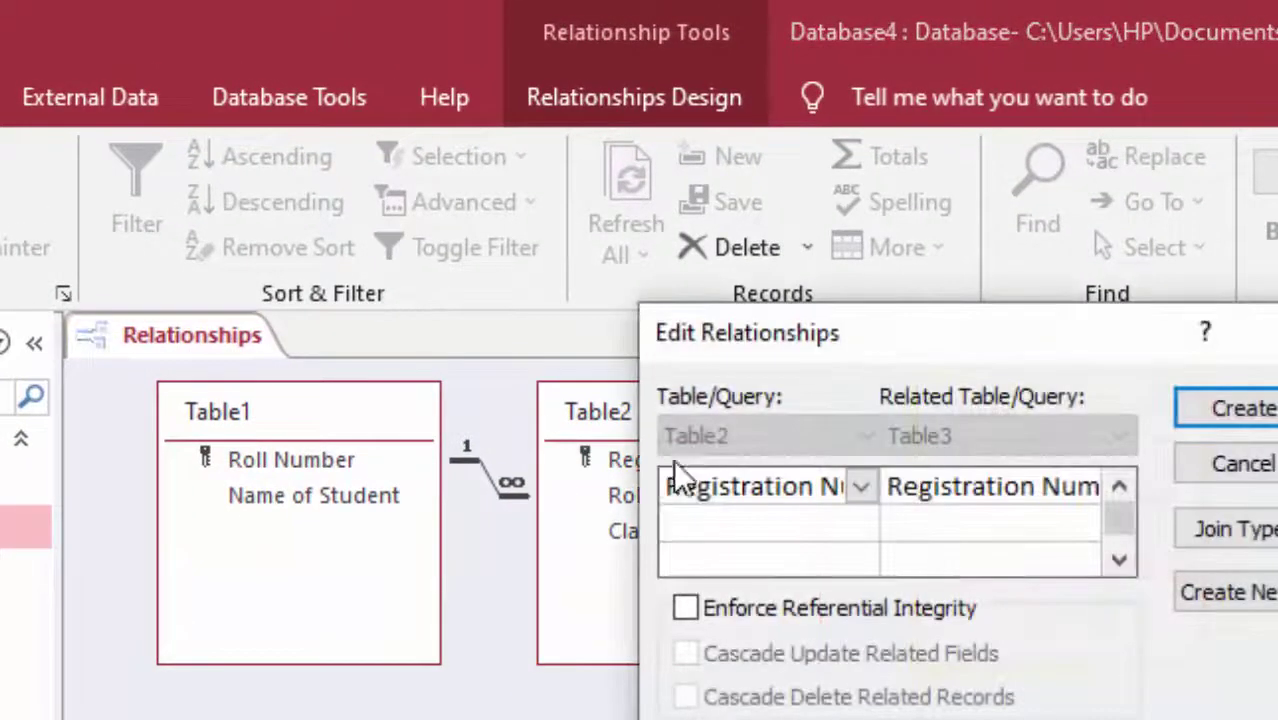
{"action": "left_click", "coordinate": [845, 608]}
{"action": "left_click", "coordinate": [825, 650]}
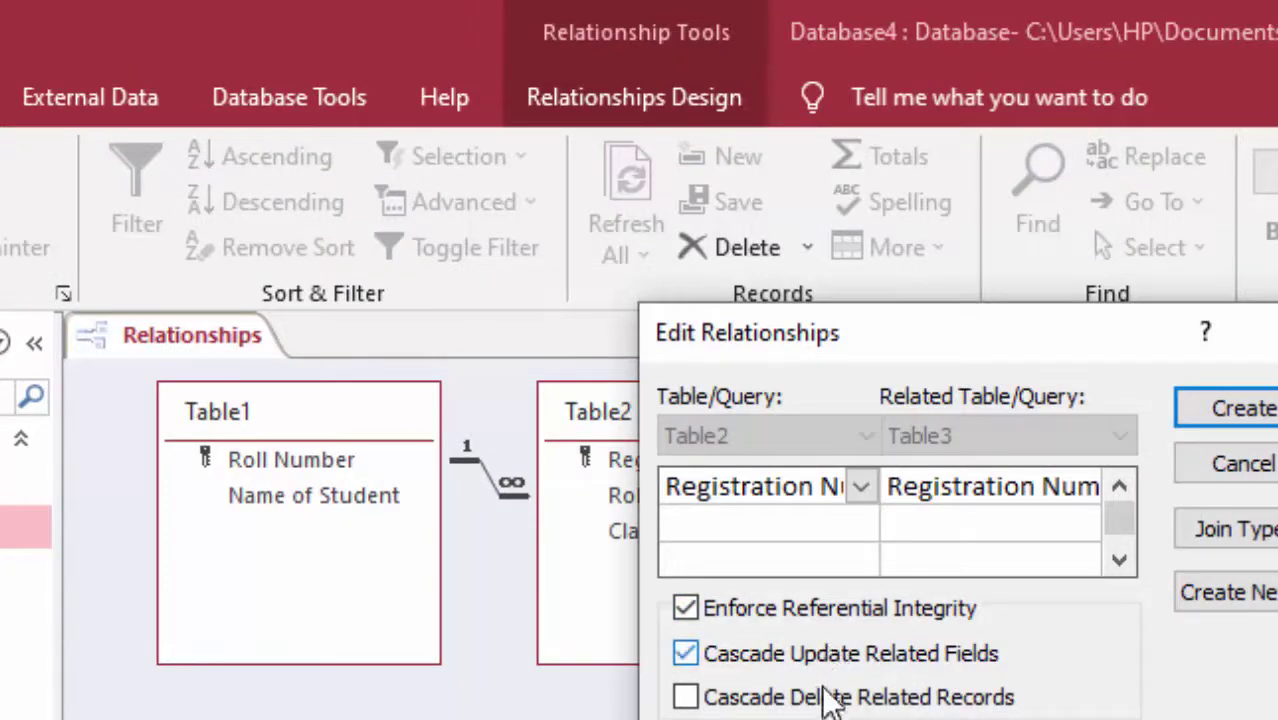
{"action": "left_click", "coordinate": [830, 697]}
{"action": "left_click", "coordinate": [1240, 410]}
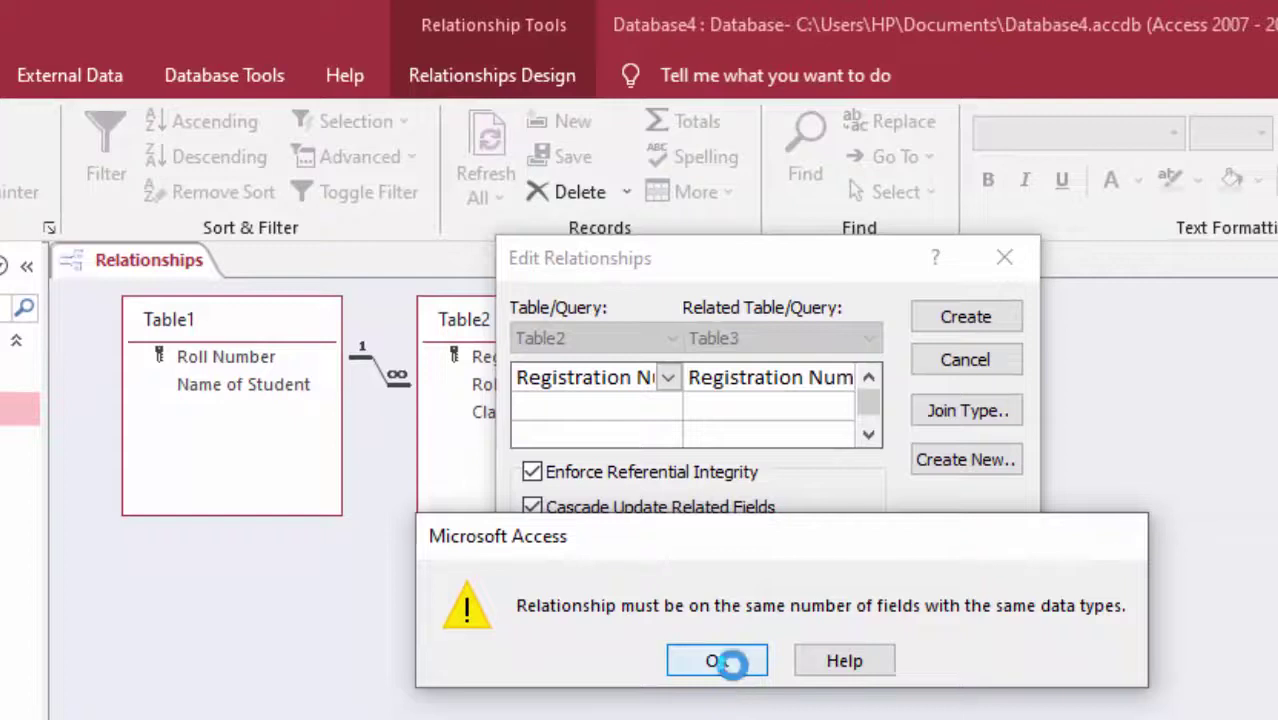
{"action": "left_click", "coordinate": [726, 665]}
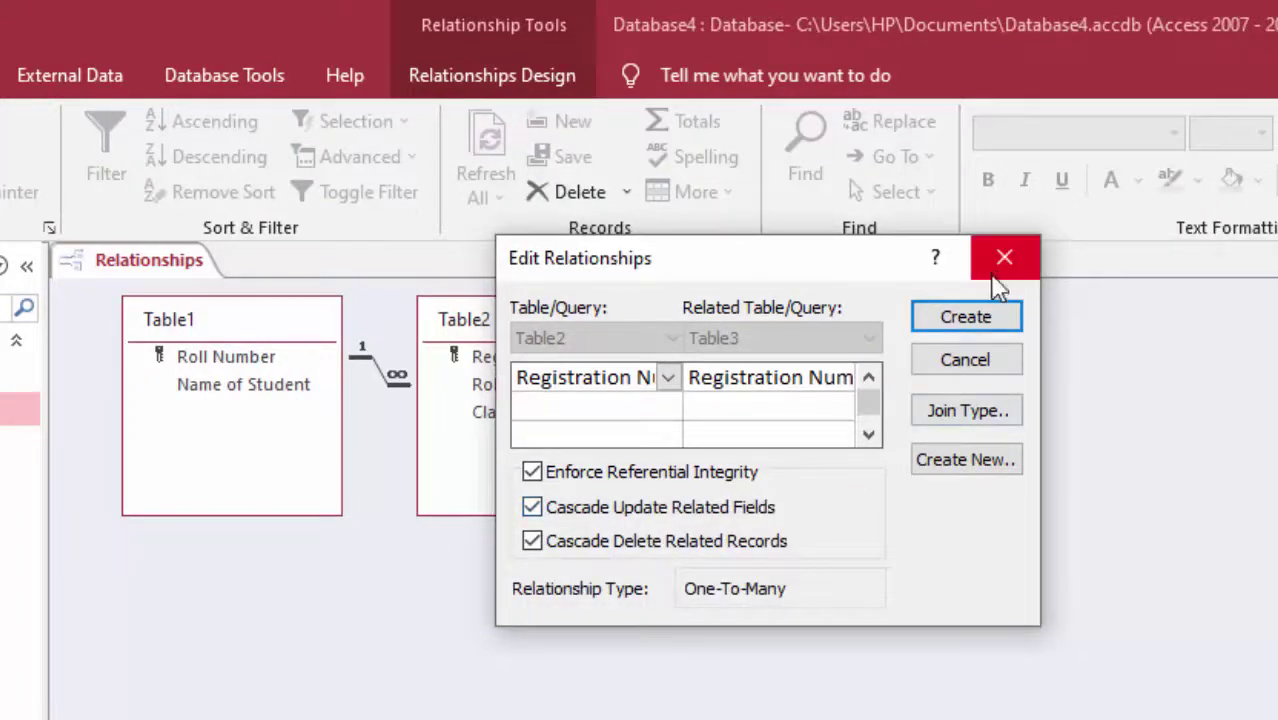
{"action": "left_click", "coordinate": [992, 321]}
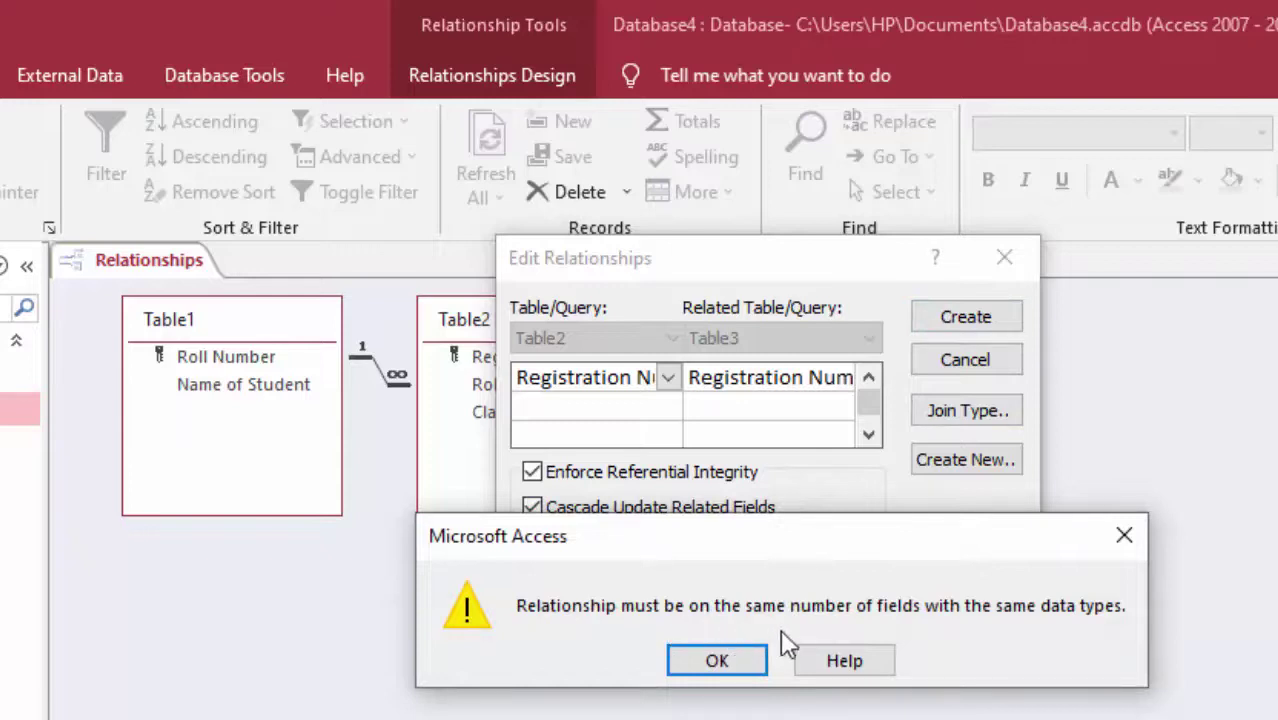
{"action": "left_click", "coordinate": [736, 668]}
{"action": "left_click", "coordinate": [1004, 272]}
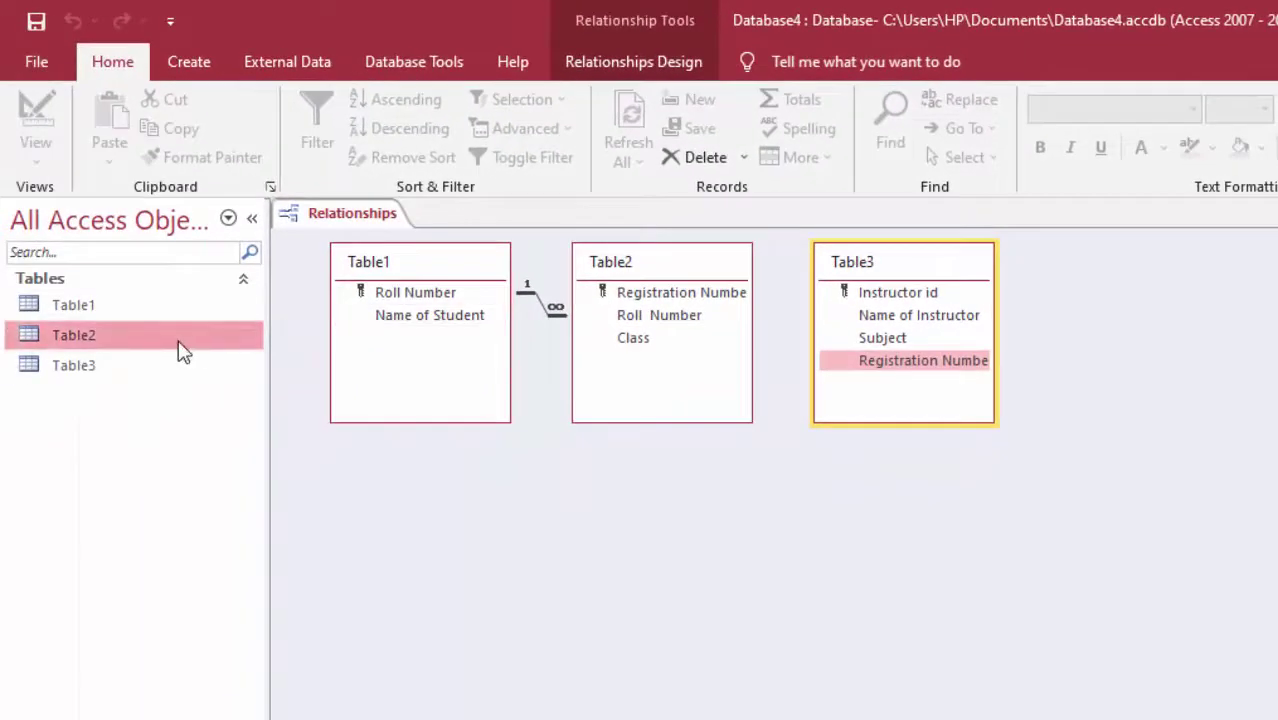
- Open Table2 and Table3 in Design View and change Table3's Registration Number type to Number
{"action": "right_click", "coordinate": [181, 345]}
{"action": "left_click", "coordinate": [194, 388]}
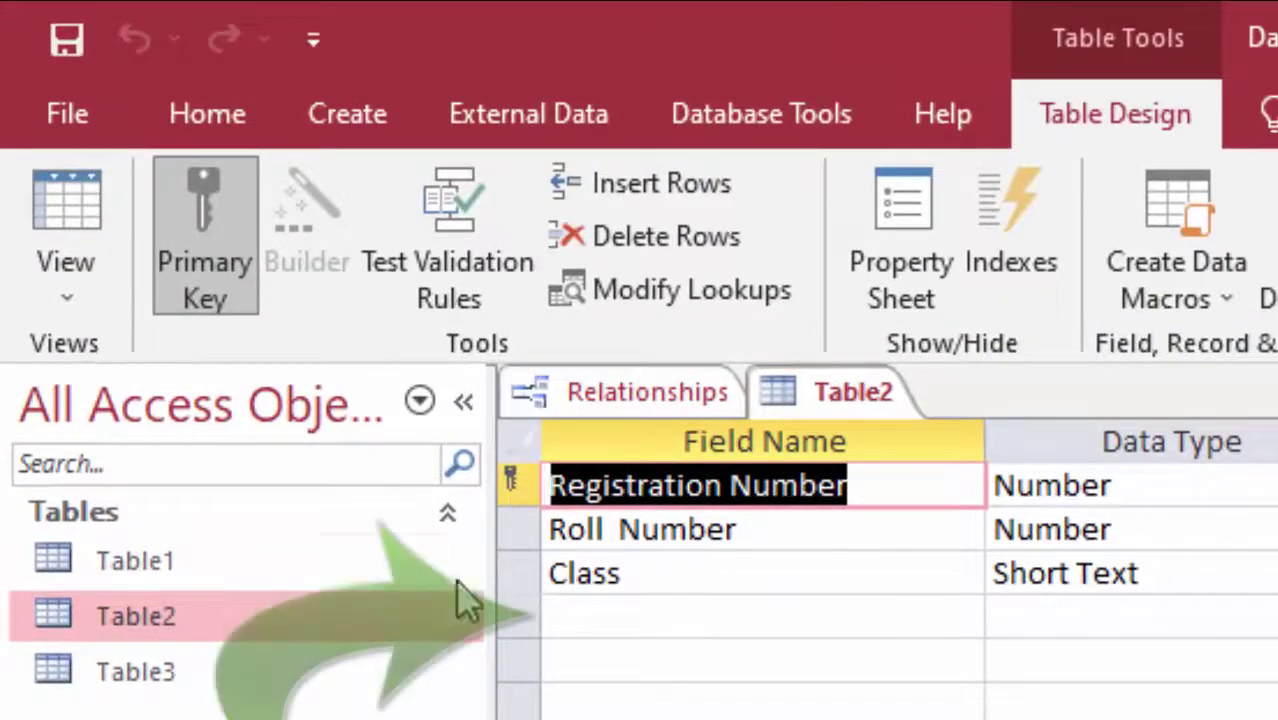
{"action": "right_click", "coordinate": [215, 684]}
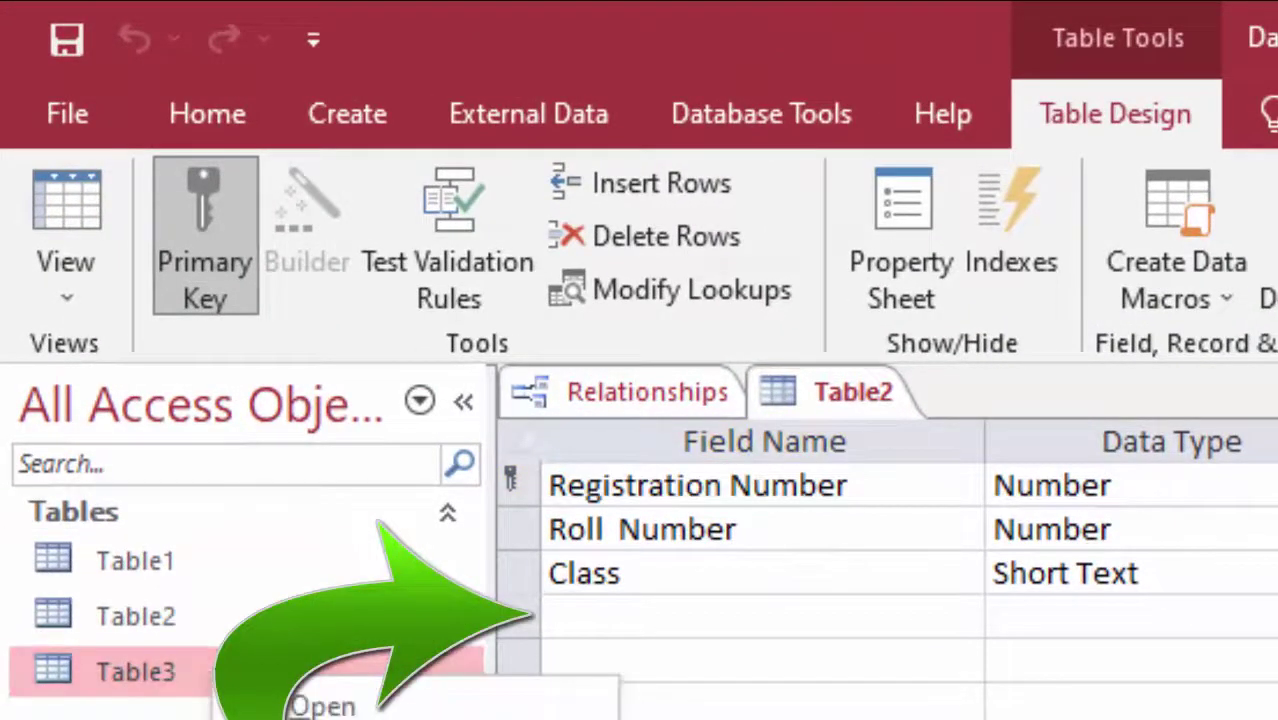
{"action": "left_click", "coordinate": [330, 718]}
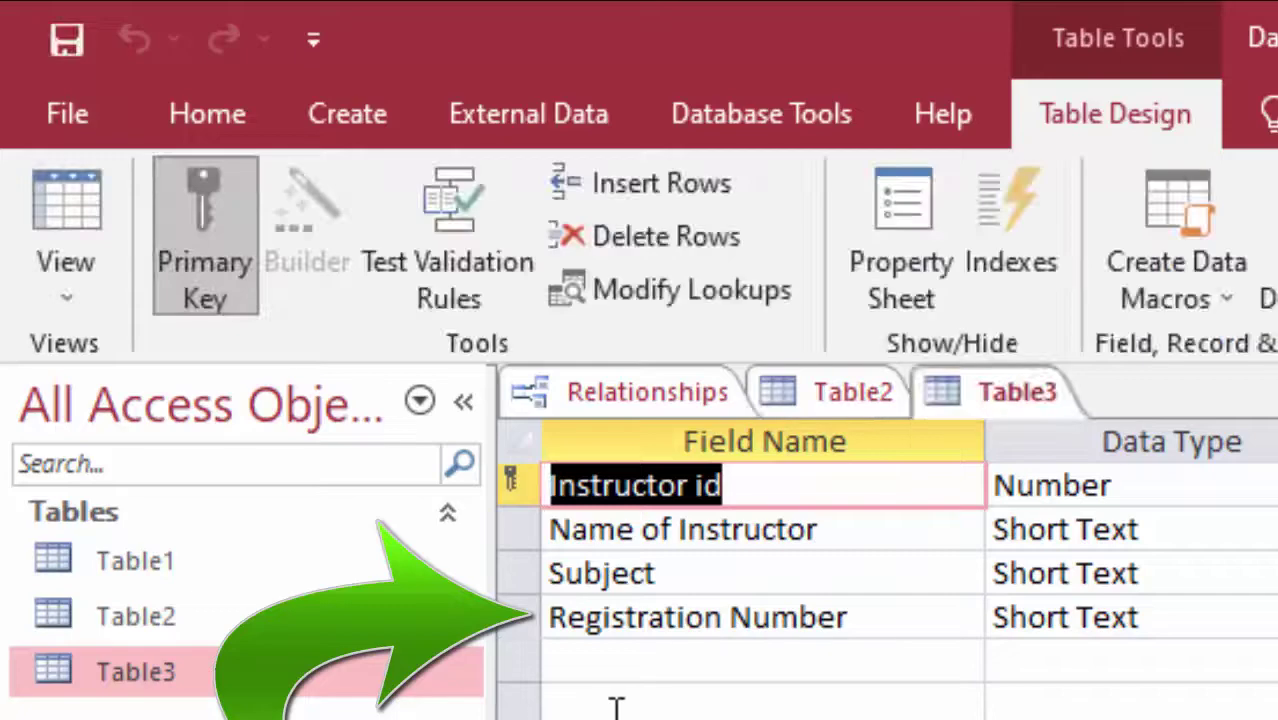
{"action": "left_click", "coordinate": [1225, 617]}
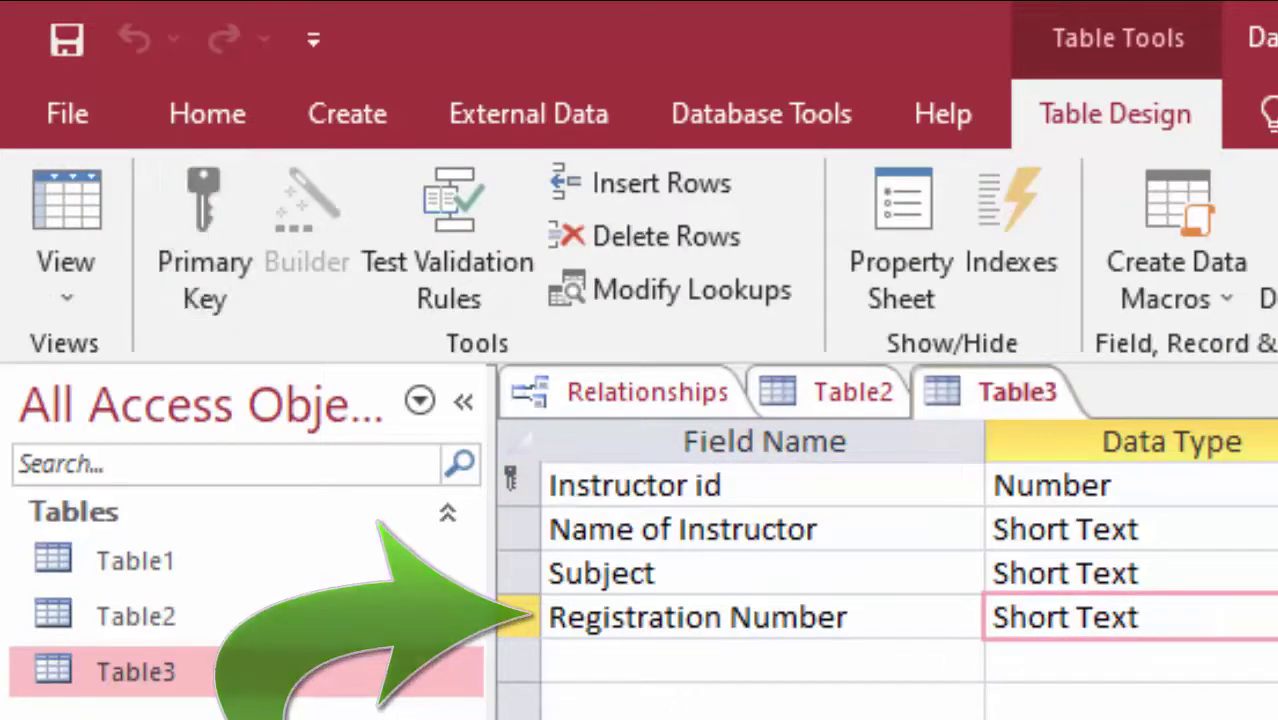
{"action": "left_click", "coordinate": [1140, 535]}
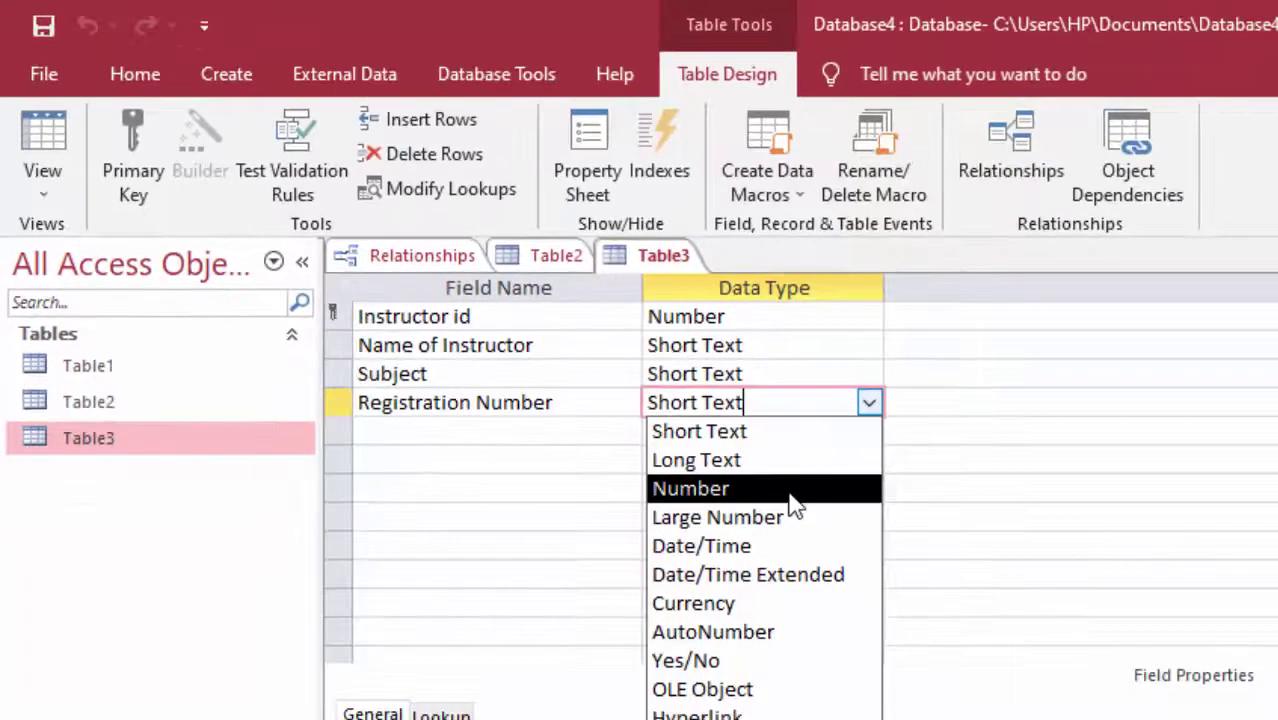
{"action": "left_click", "coordinate": [1049, 645]}
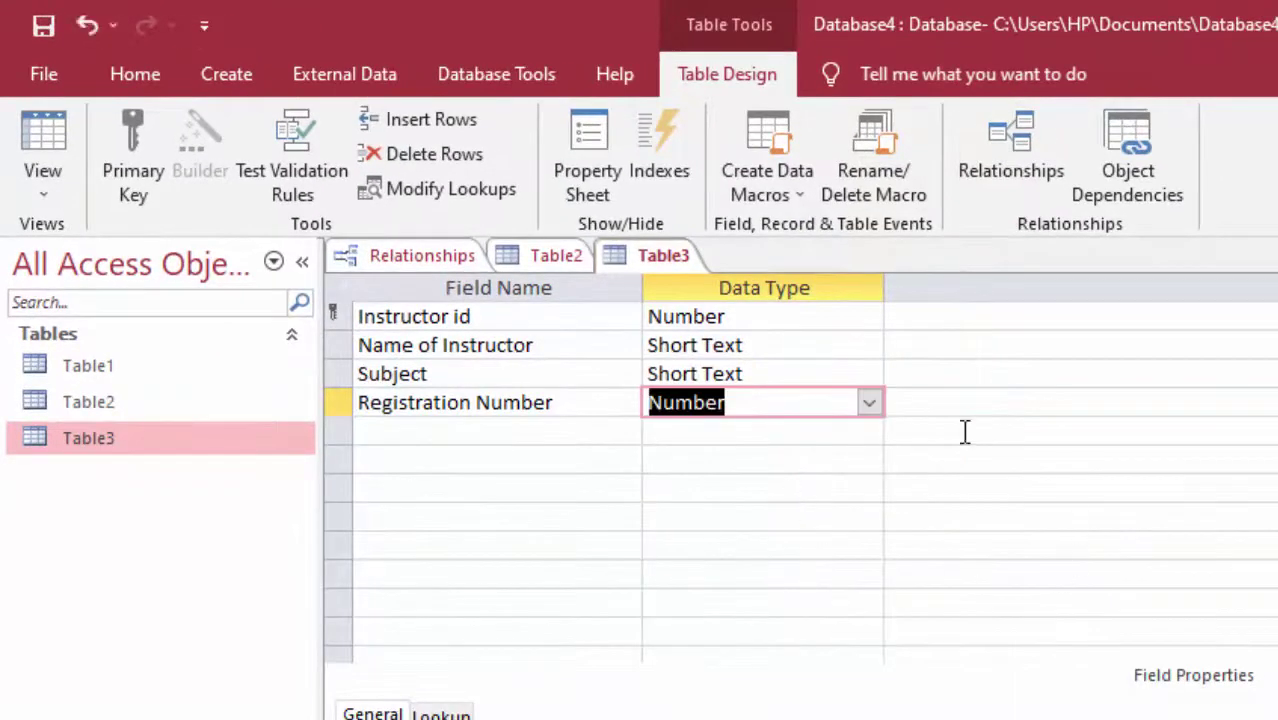
- Save Table3, accepting the data-loss warning, and close the Table3 and Table2 tabs
{"action": "left_click", "coordinate": [42, 160]}
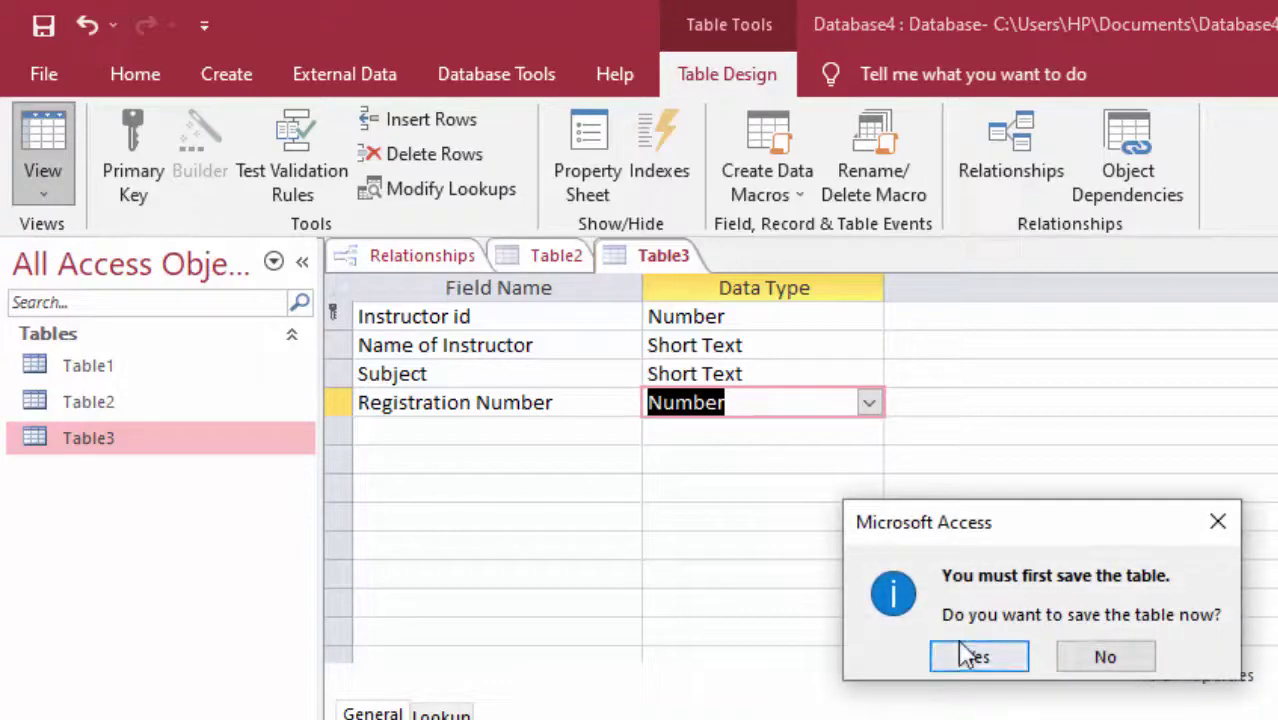
{"action": "left_click", "coordinate": [965, 656]}
{"action": "left_click", "coordinate": [972, 662]}
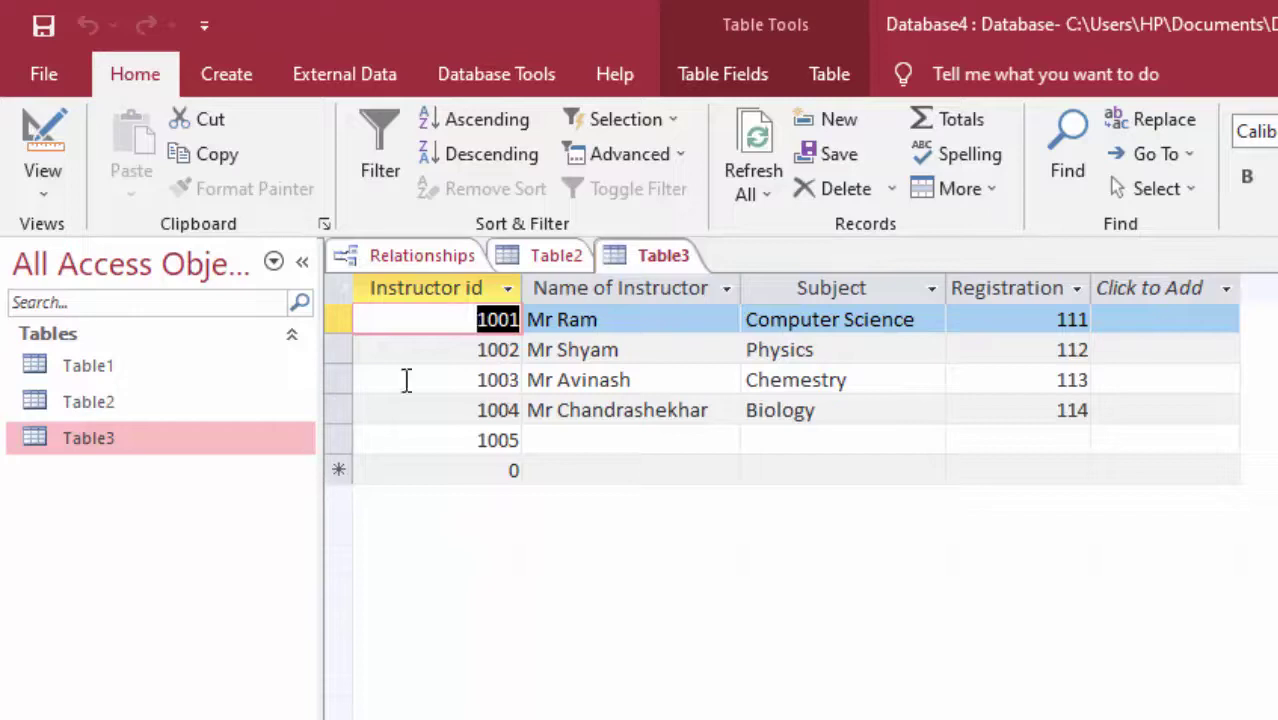
{"action": "right_click", "coordinate": [630, 268]}
{"action": "left_click", "coordinate": [690, 271]}
{"action": "right_click", "coordinate": [632, 265]}
{"action": "left_click", "coordinate": [665, 303]}
{"action": "right_click", "coordinate": [587, 258]}
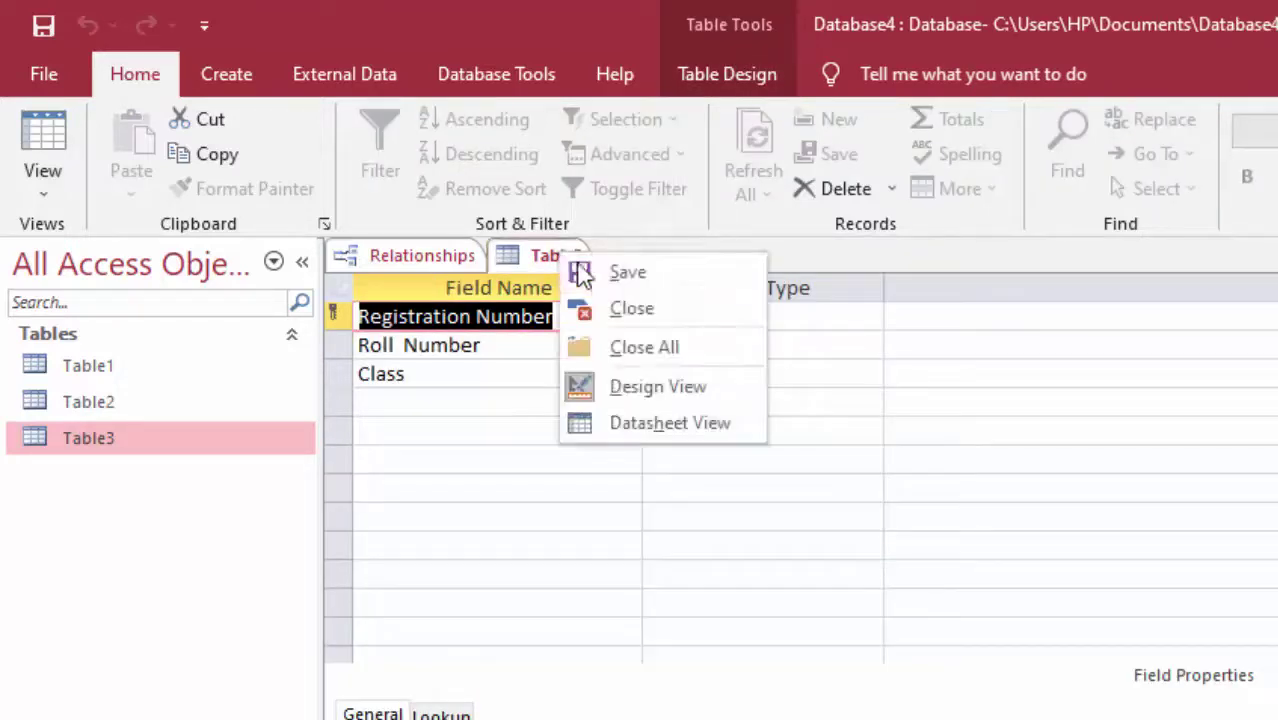
{"action": "left_click", "coordinate": [580, 272]}
{"action": "right_click", "coordinate": [534, 252]}
{"action": "left_click", "coordinate": [605, 310]}
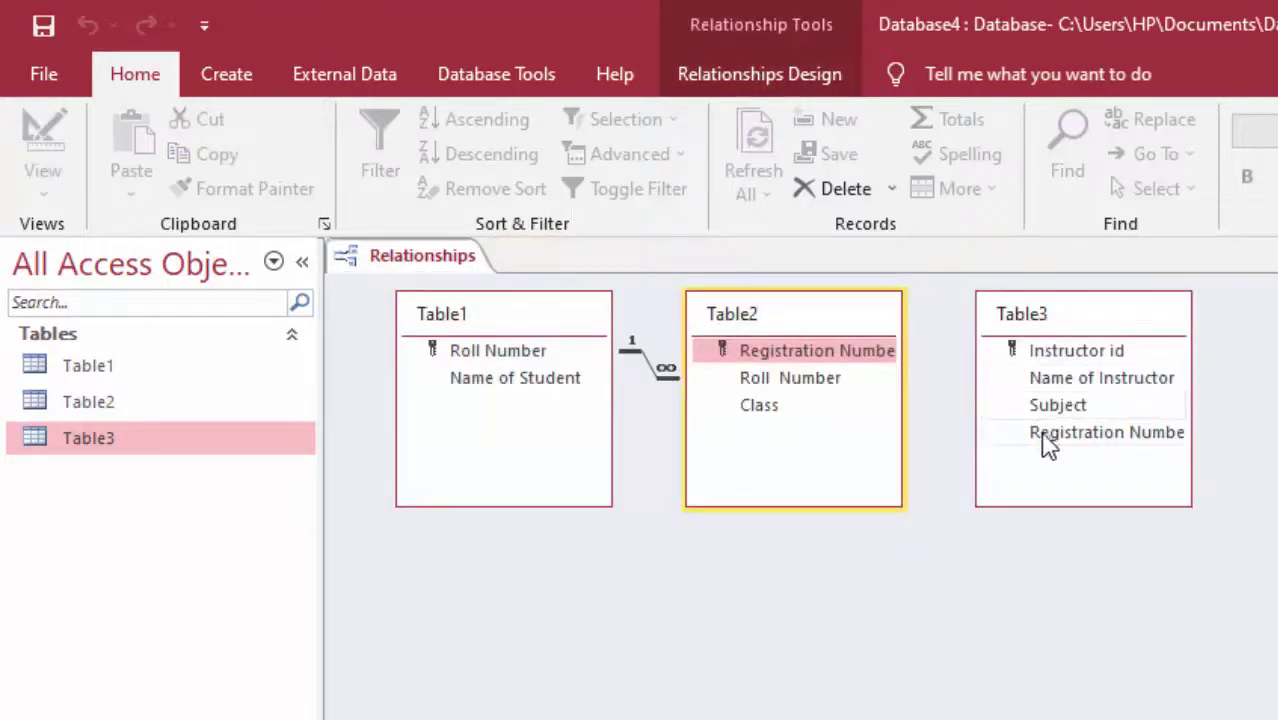
- Join Table3's Registration Number to Table2's and create the link with referential integrity enforced
{"action": "left_click_drag", "start_coordinate": [1045, 443], "coordinate": [917, 424]}
{"action": "left_click_drag", "start_coordinate": [820, 355], "coordinate": [819, 353]}
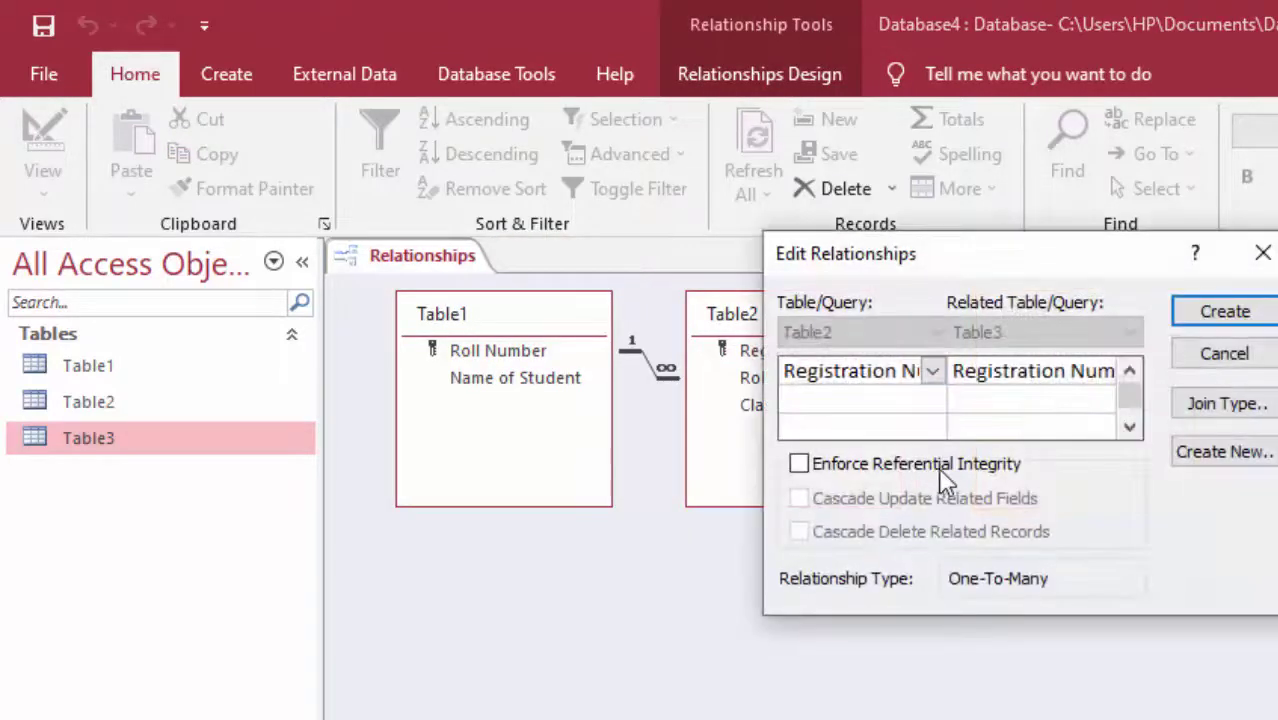
{"action": "left_click", "coordinate": [826, 468]}
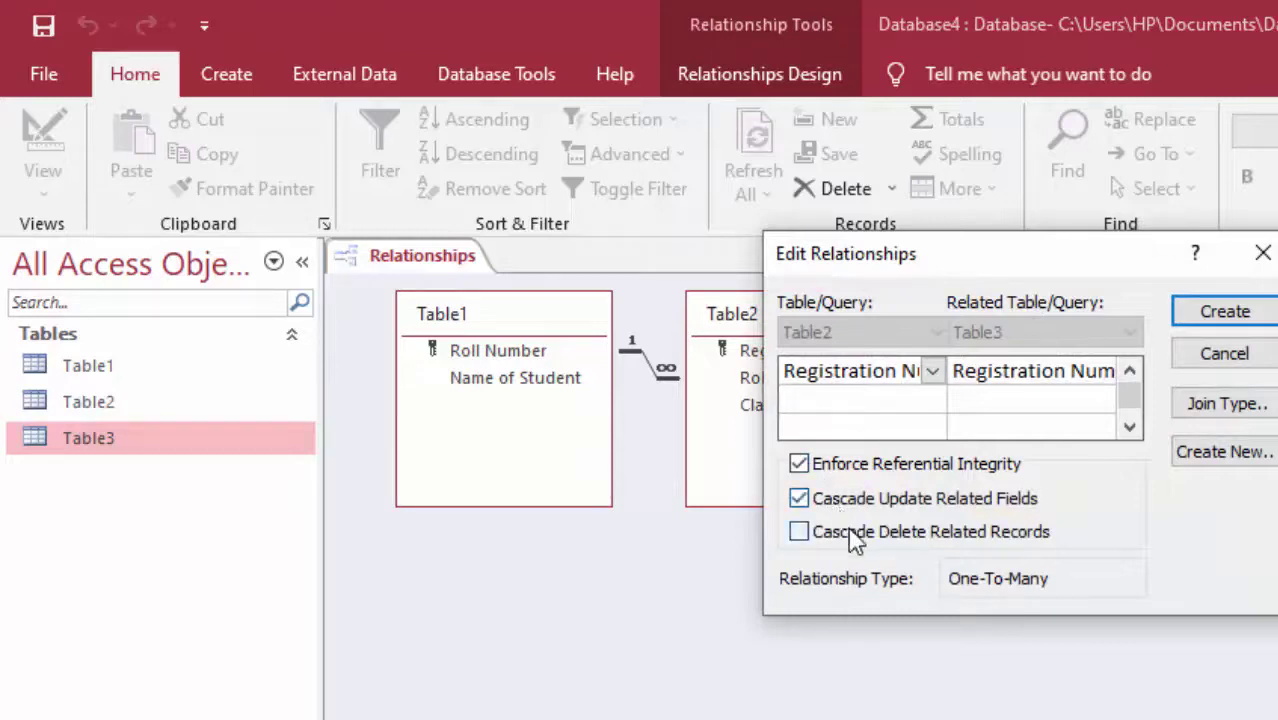
{"action": "left_click", "coordinate": [1232, 312]}
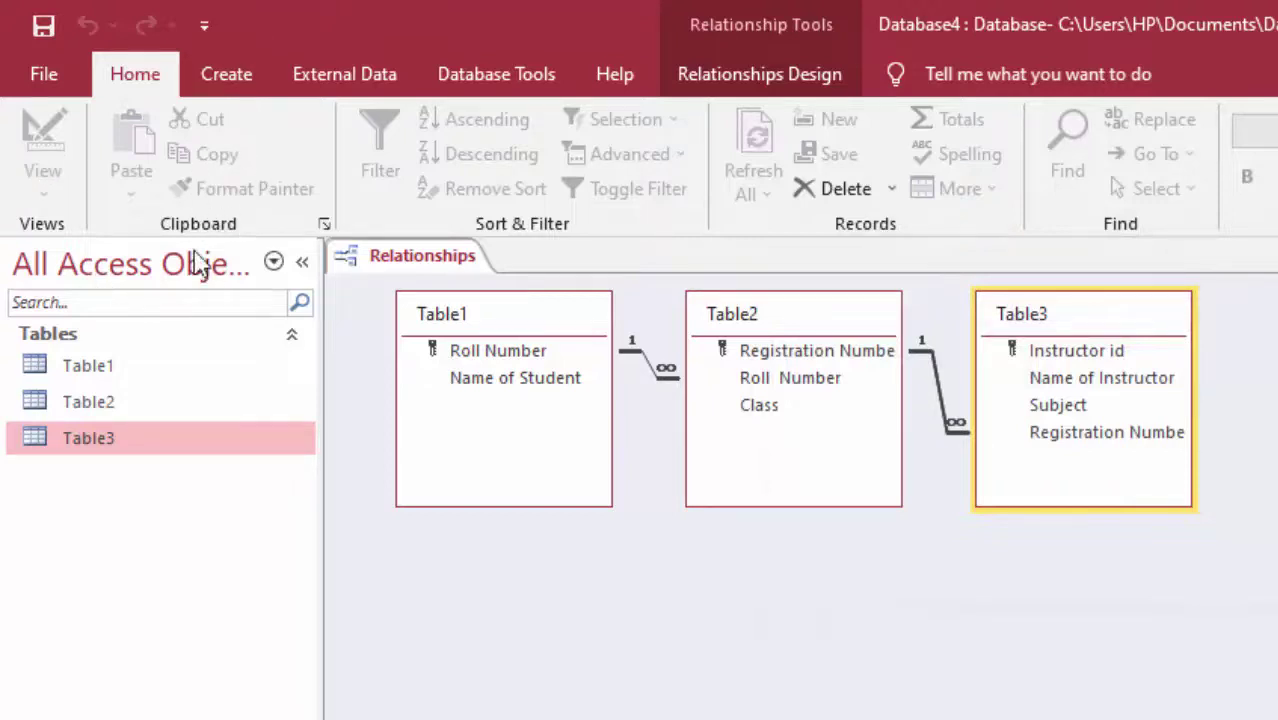
- Open Table1, widen Roll Number, and expand Ram and Shyam down through registrations 111 and 112
{"action": "double_click", "coordinate": [108, 370]}
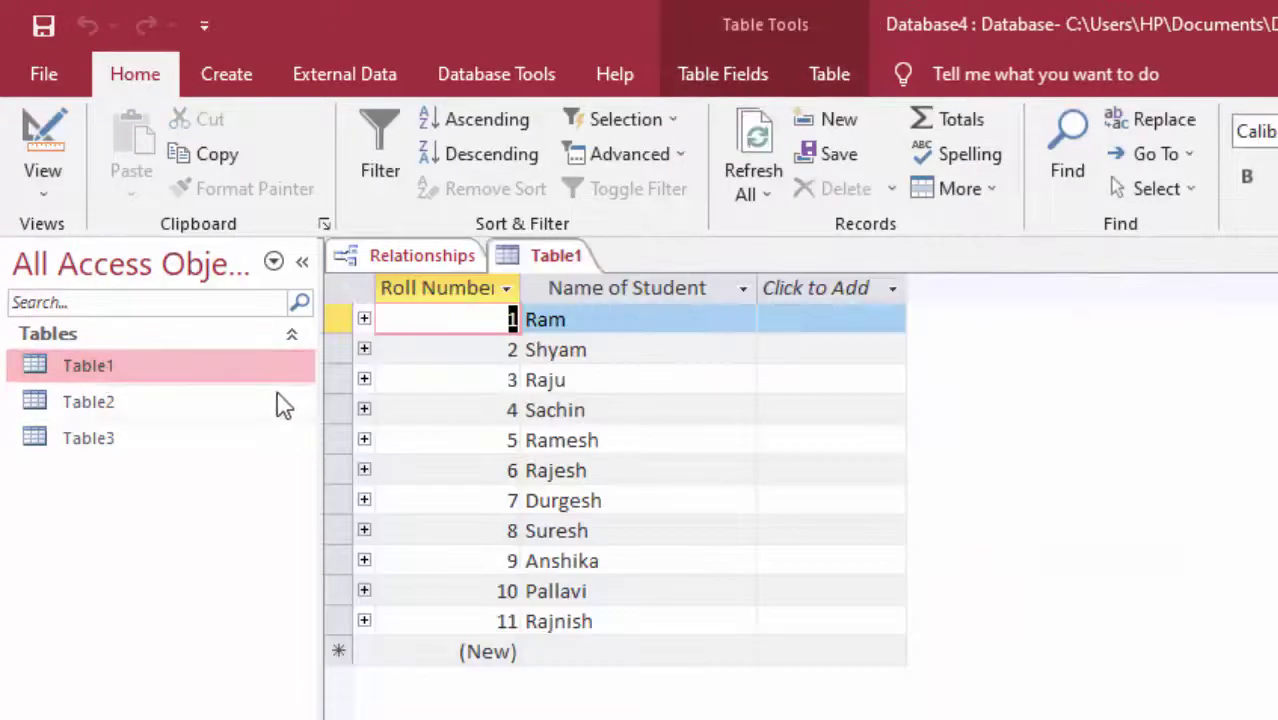
{"action": "left_click", "coordinate": [364, 321]}
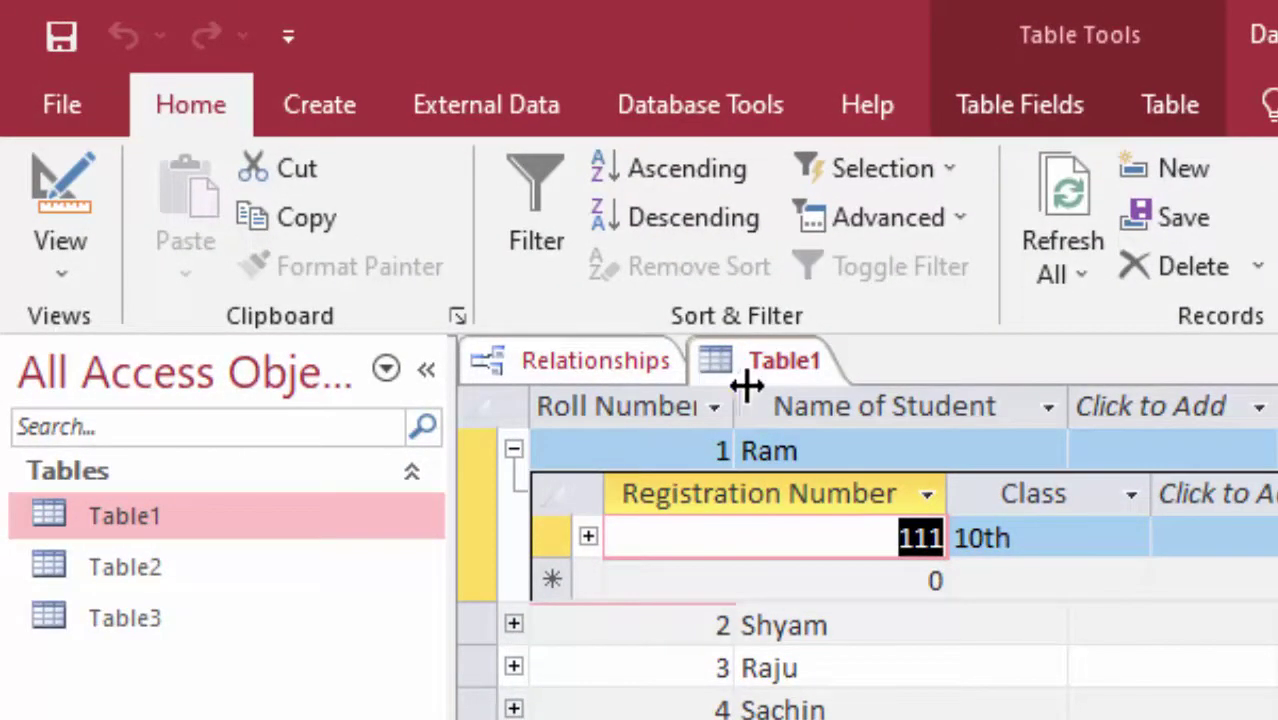
{"action": "left_click_drag", "start_coordinate": [735, 405], "coordinate": [805, 530]}
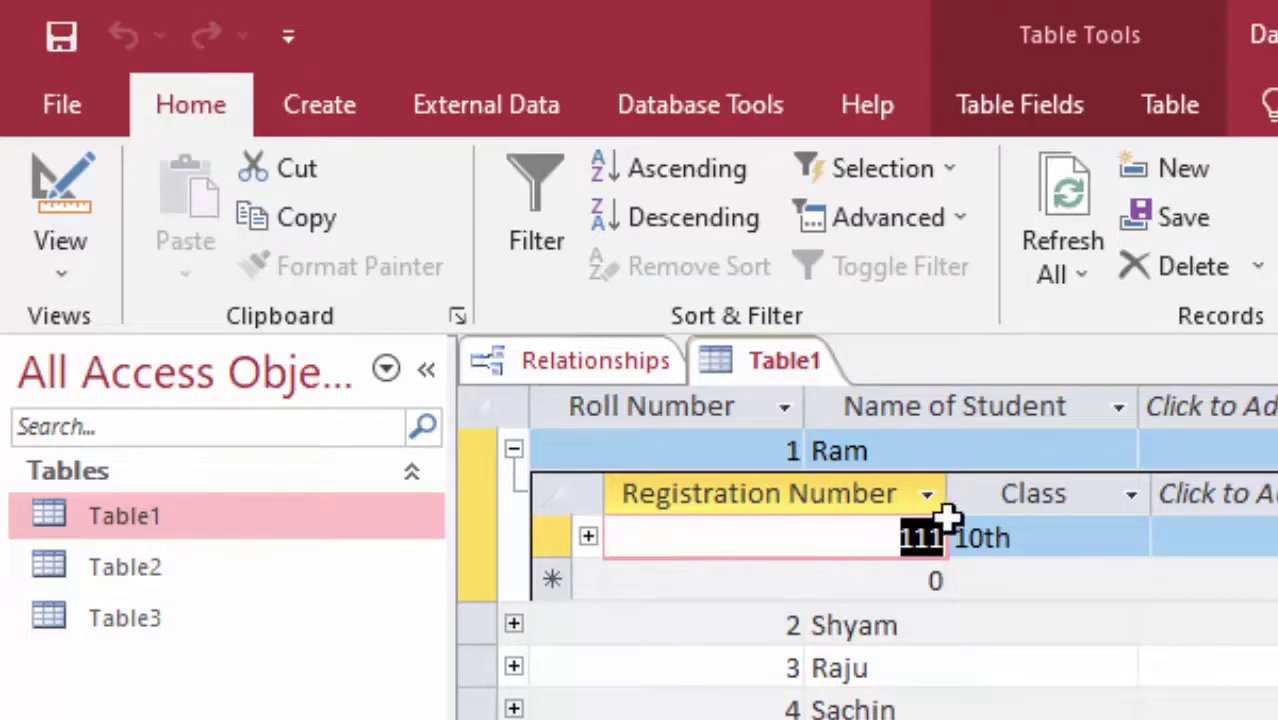
{"action": "left_click", "coordinate": [589, 534]}
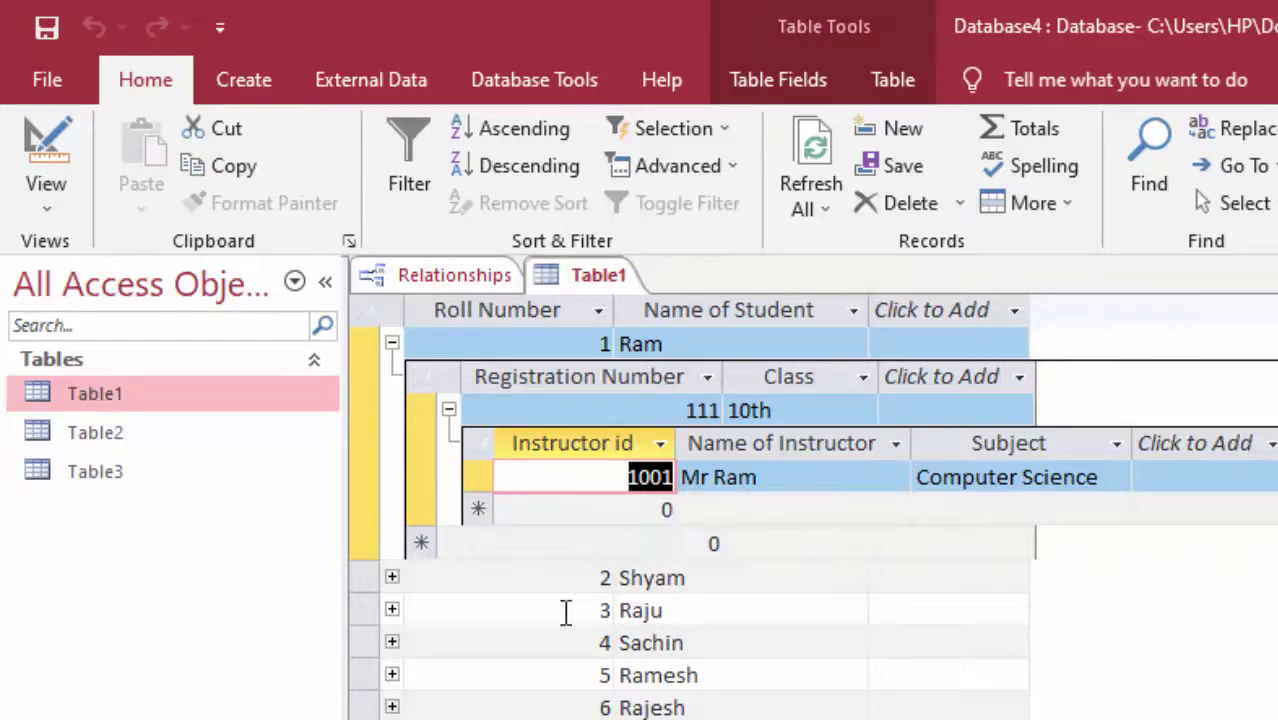
{"action": "left_click", "coordinate": [392, 578]}
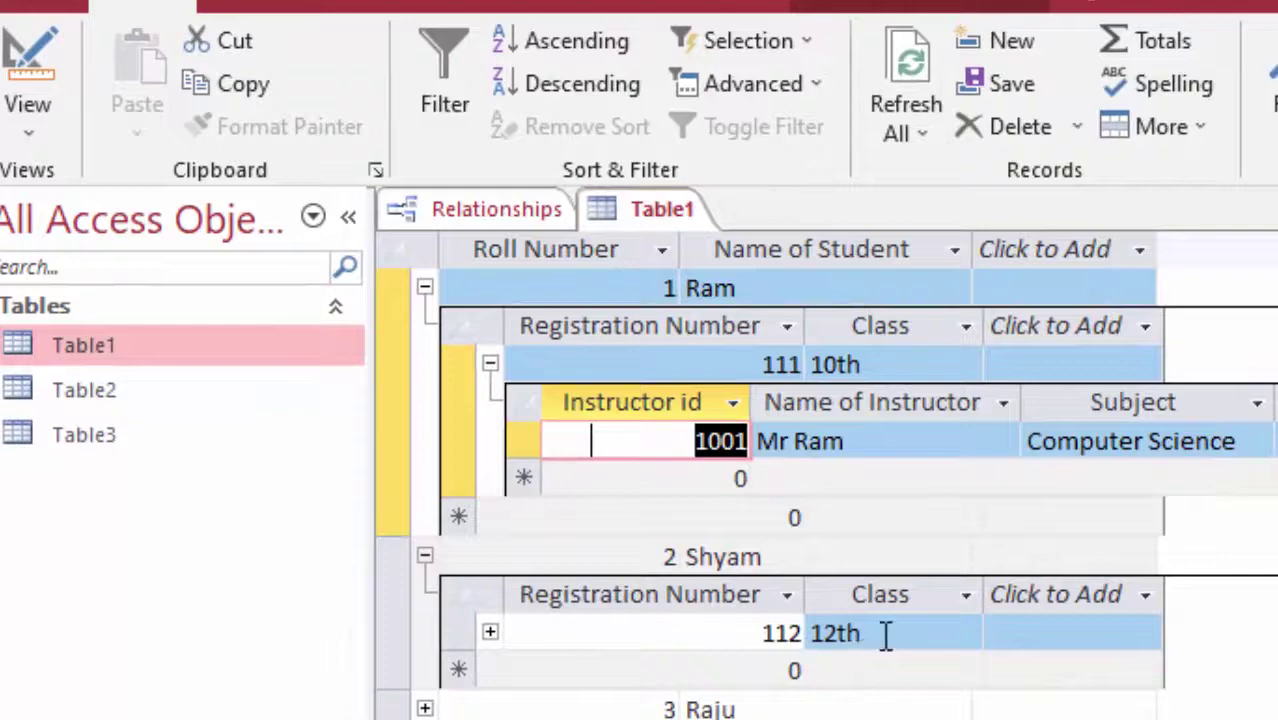
{"action": "left_click", "coordinate": [491, 633]}
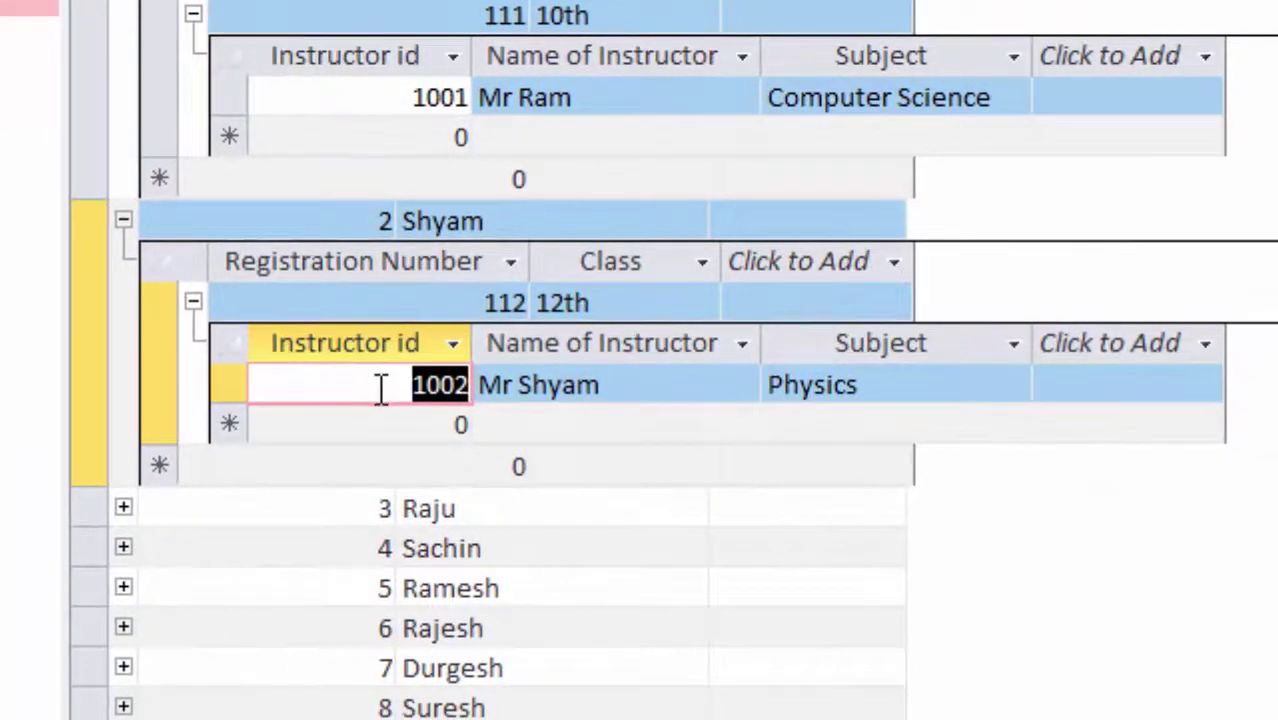